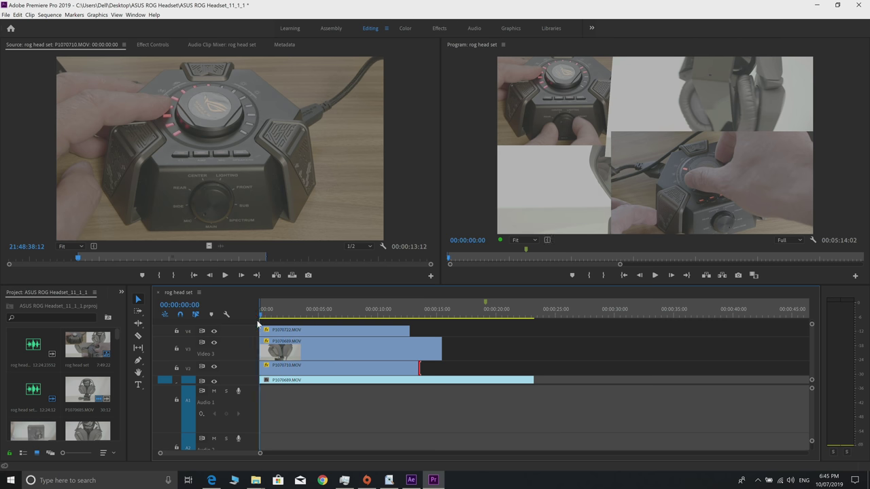
# - Play the stacked-clip section of the rog head set sequence and scrub through the full edit to check playback smoothness
pyautogui.press('space')
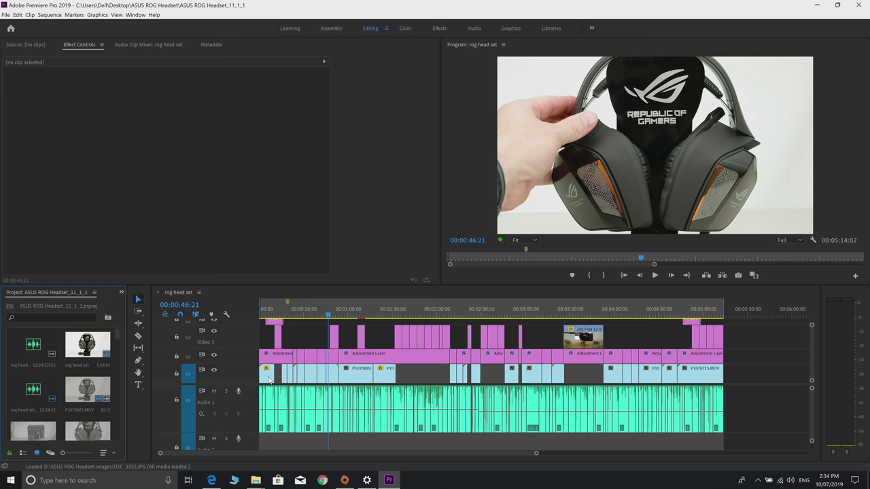
pyautogui.click(328, 321)
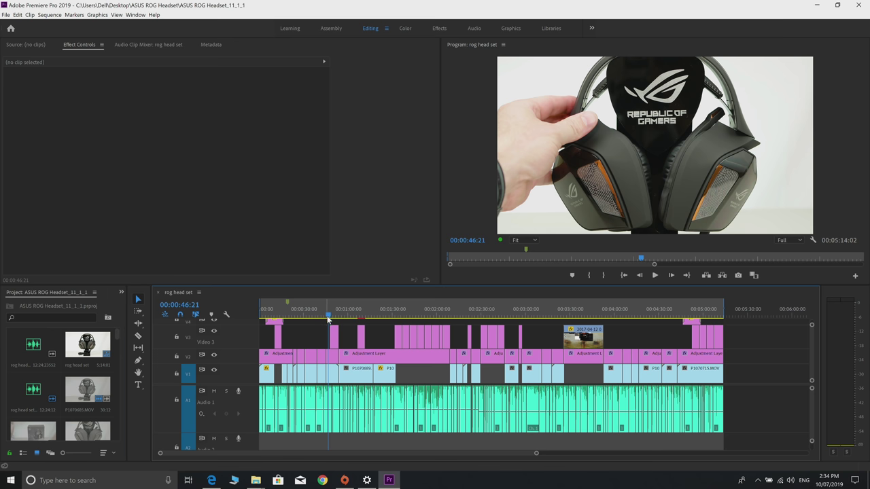
pyautogui.moveTo(330, 316); pyautogui.dragTo(396, 318)
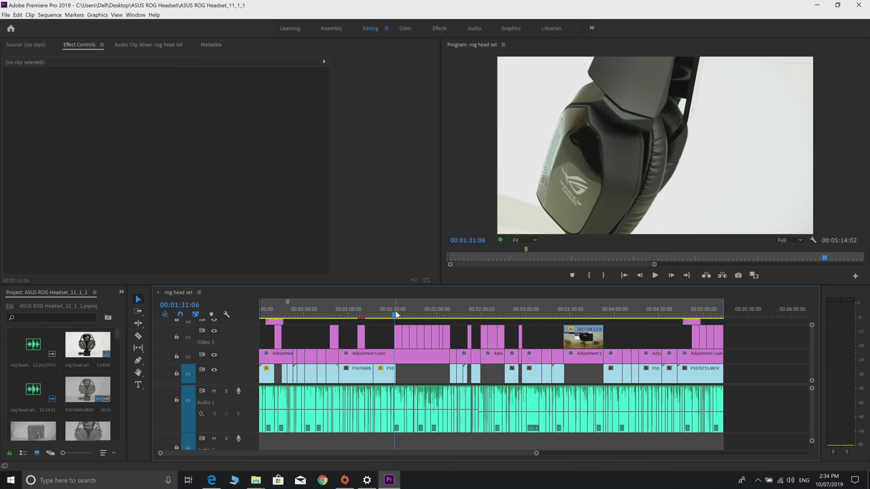
pyautogui.click(531, 314)
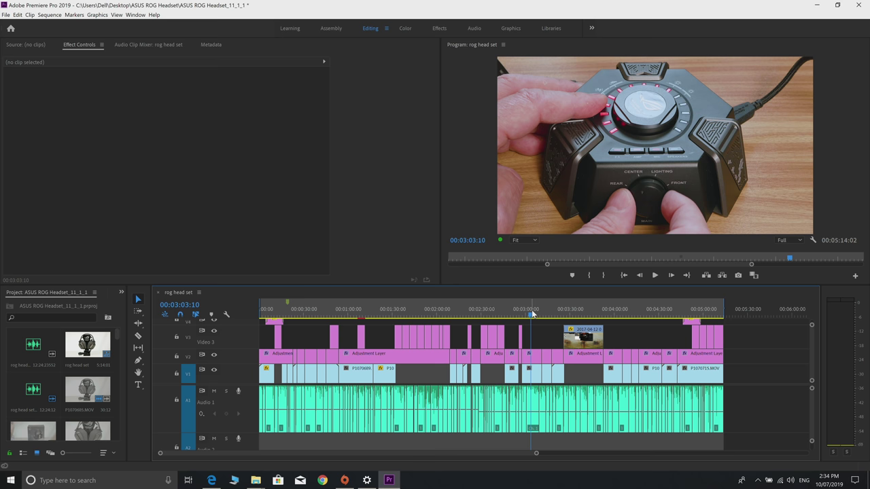
pyautogui.moveTo(532, 313); pyautogui.dragTo(406, 333)
pyautogui.press('space')
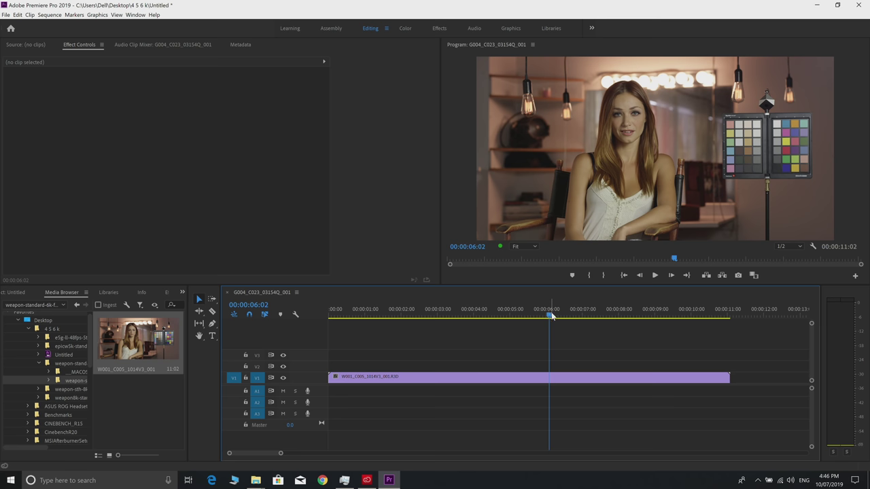
# - Set the program preview's playback resolution to Full and scrub back and forth through the W001_C005_1014V3_001 clip
pyautogui.moveTo(551, 316); pyautogui.dragTo(406, 306)
pyautogui.moveTo(481, 303); pyautogui.dragTo(515, 322)
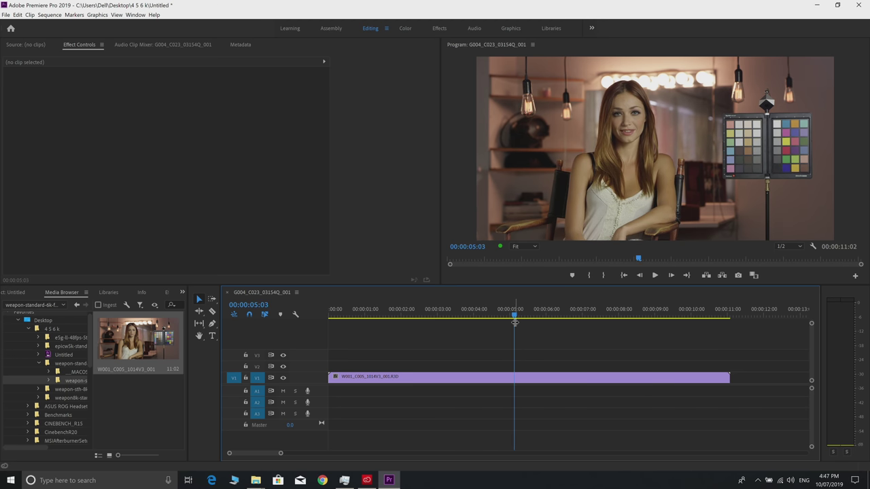
pyautogui.click(800, 243)
pyautogui.click(792, 253)
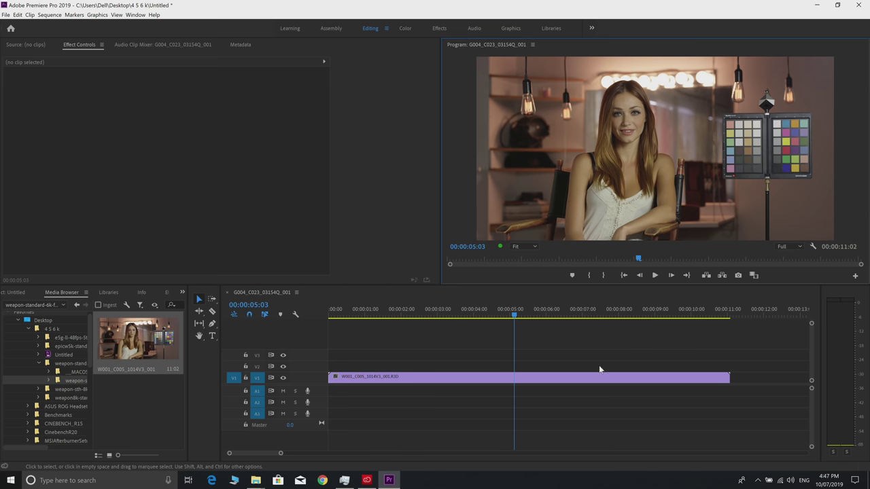
pyautogui.moveTo(515, 314); pyautogui.dragTo(595, 320)
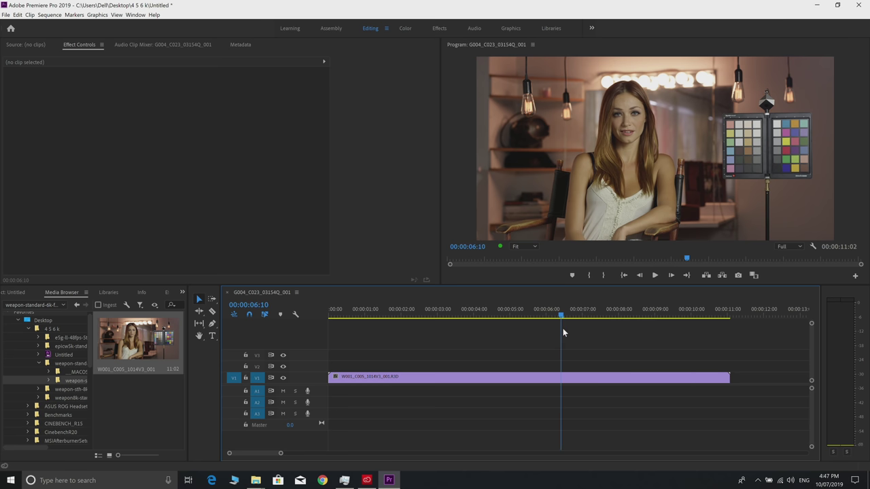
pyautogui.moveTo(528, 335); pyautogui.dragTo(516, 349)
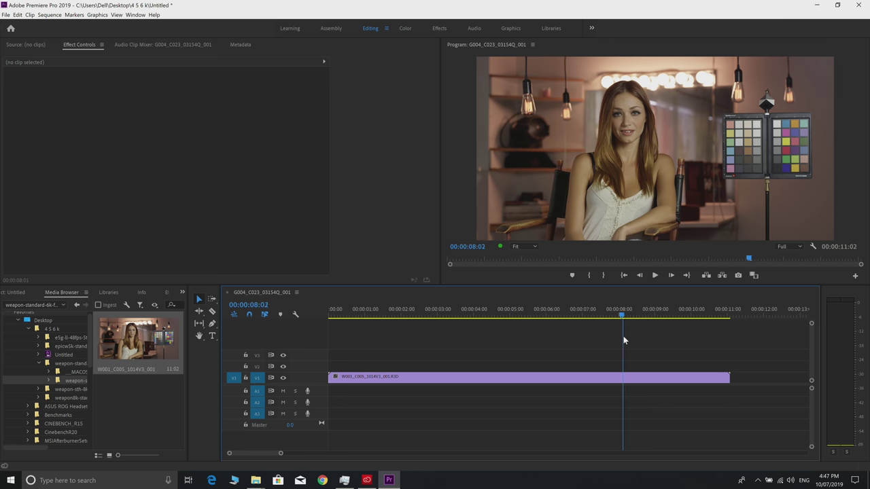
pyautogui.moveTo(525, 360); pyautogui.dragTo(416, 354)
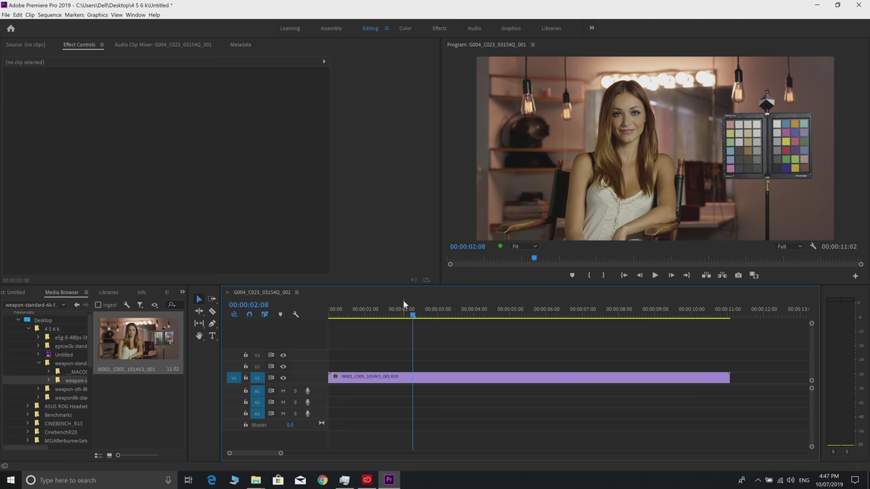
# - Play the W001_C005_1014V3_001 clip from the start of the sequence at Full resolution to check for dropped frames
pyautogui.press('Home')
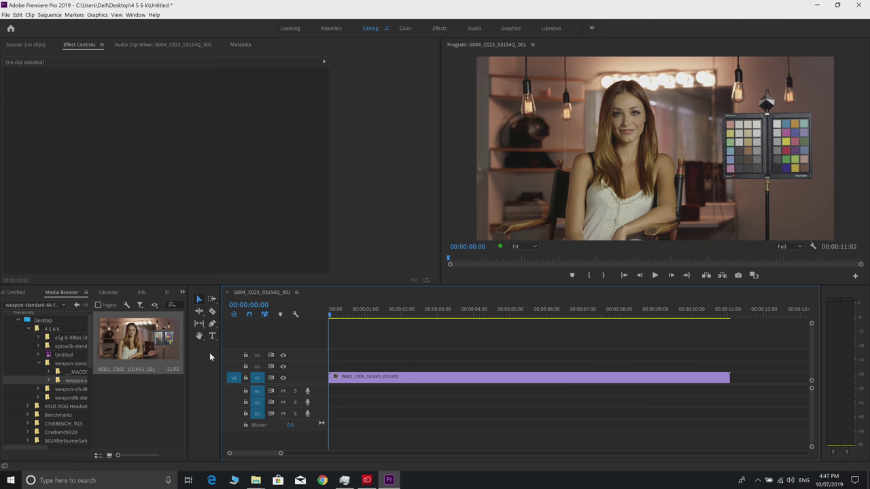
pyautogui.press('space')
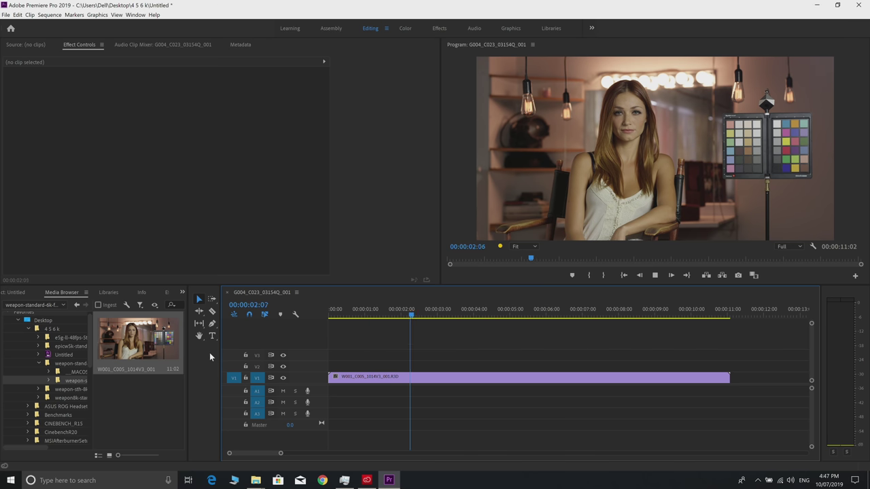
pyautogui.press('space')
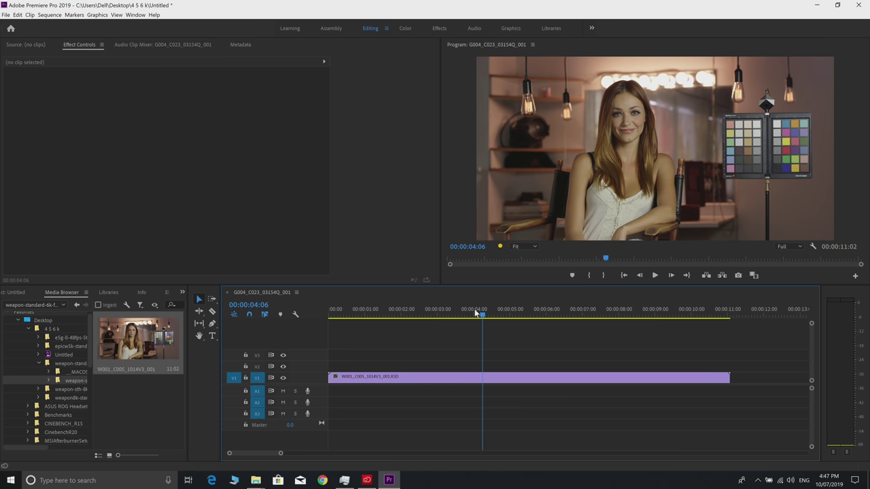
pyautogui.press('Home')
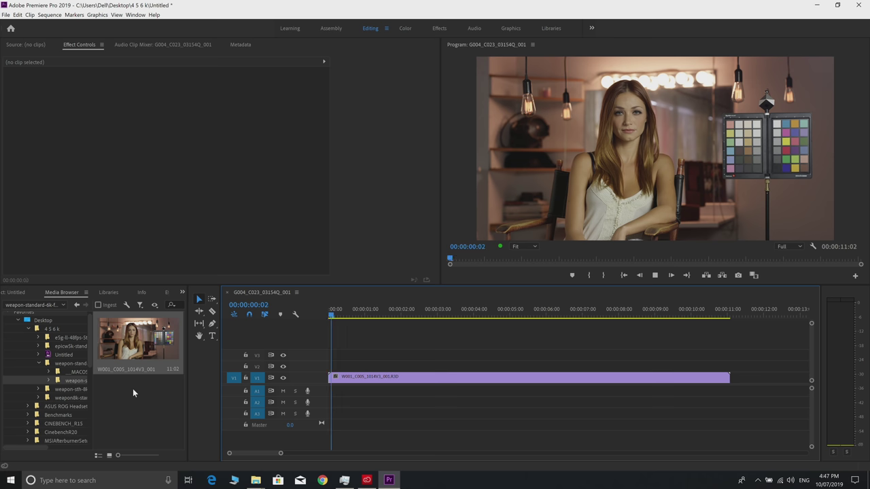
pyautogui.press('space')
pyautogui.press('b')
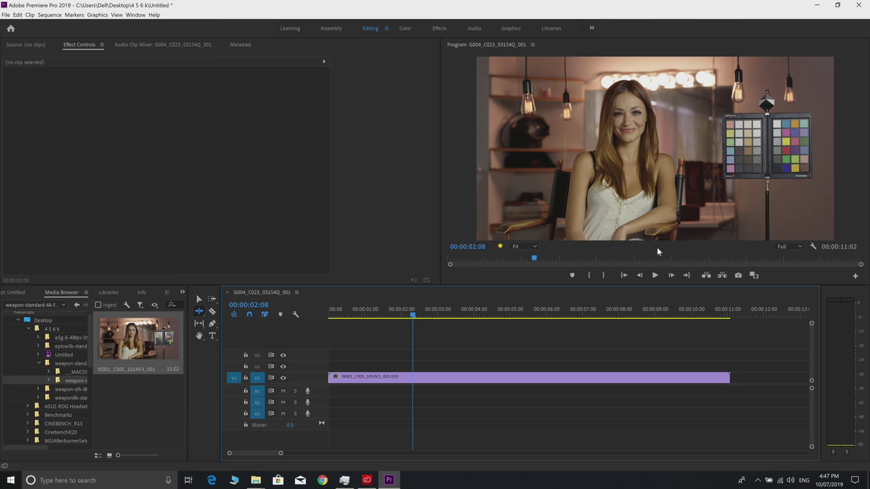
# - Set the preview's playback resolution to 1/2 and play the W001_C005_1014V3_001 clip from the start
pyautogui.click(797, 246)
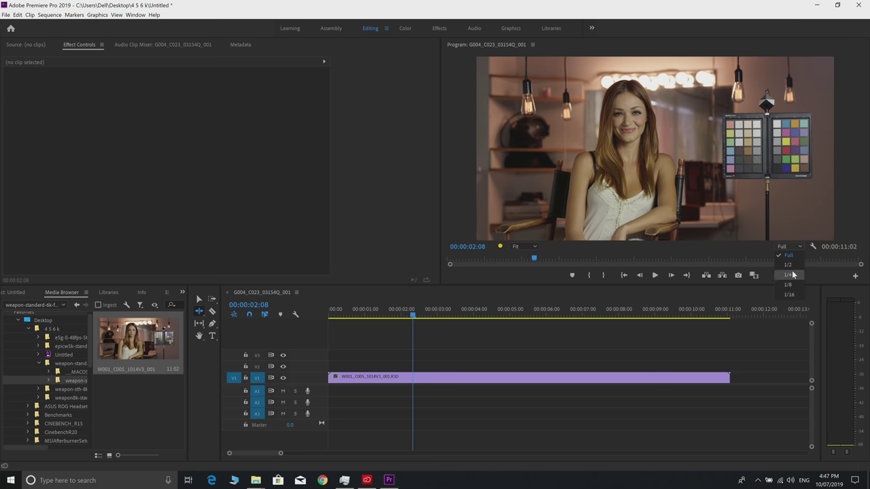
pyautogui.click(789, 267)
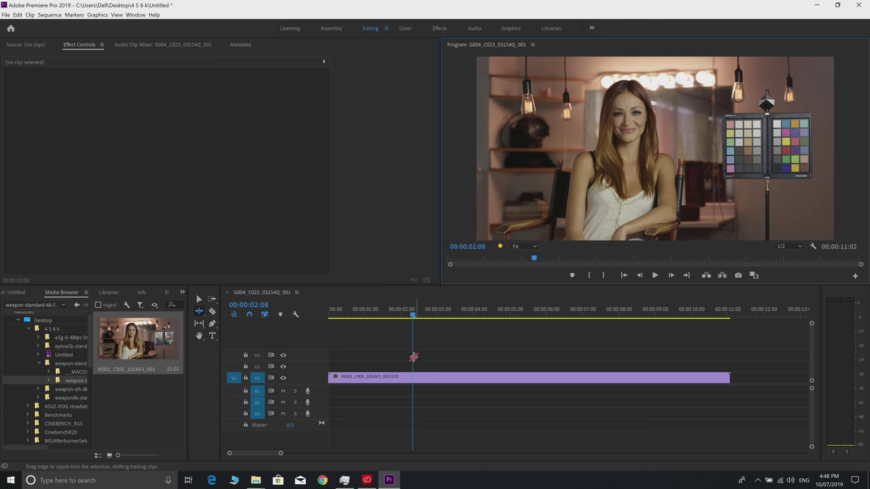
pyautogui.moveTo(413, 319); pyautogui.dragTo(210, 407)
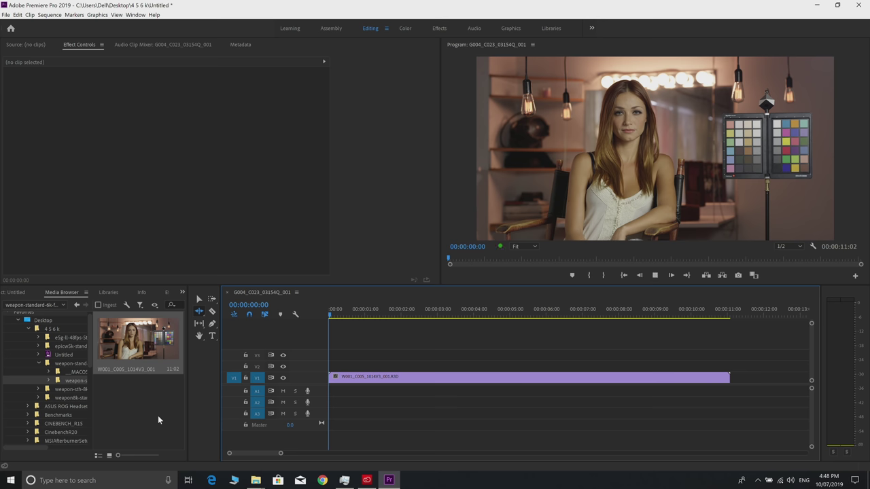
pyautogui.press('space')
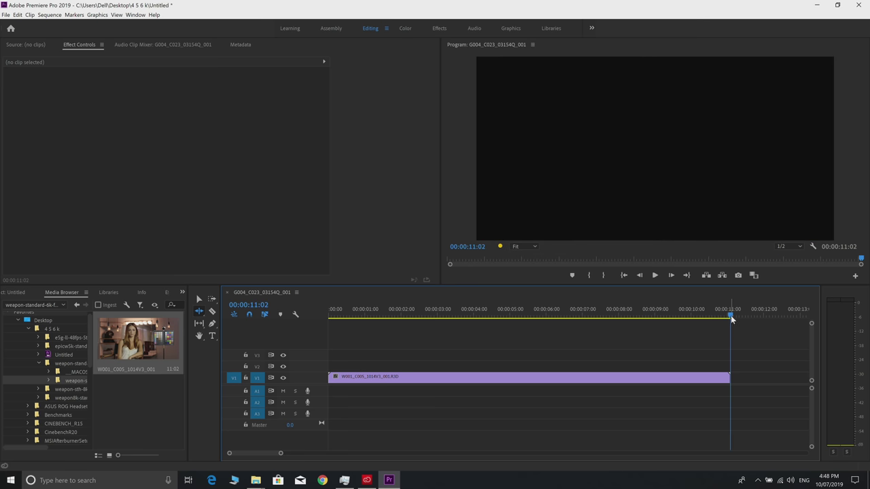
pyautogui.moveTo(705, 316); pyautogui.dragTo(258, 401)
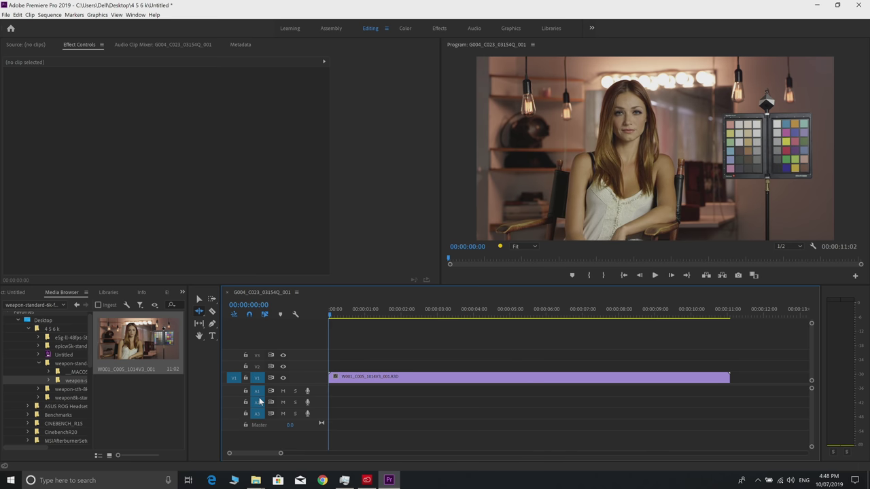
pyautogui.press('space')
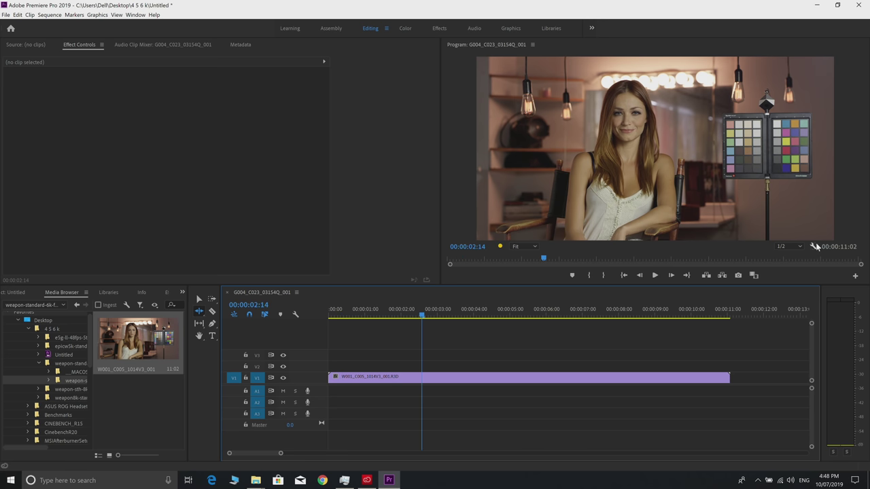
# - Set the preview's playback resolution to 1/4, scrub through the clip and return the playhead to the start
pyautogui.click(790, 246)
pyautogui.click(794, 269)
pyautogui.moveTo(421, 317); pyautogui.dragTo(626, 319)
pyautogui.press('j')
pyautogui.press('j')
pyautogui.press('j')
pyautogui.press('j')
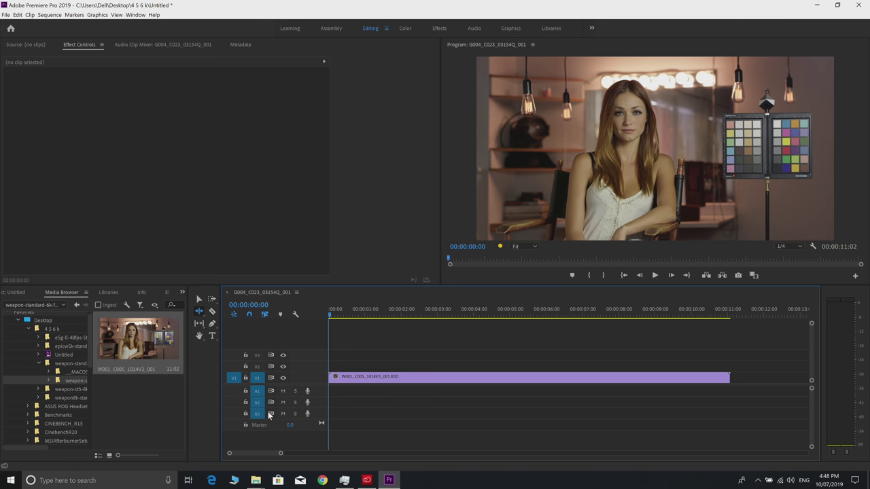
# - Play the W001_C005_1014V3_001 clip at 1/4 resolution, stop it and reactivate the Selection tool to select the clip
pyautogui.press('space')
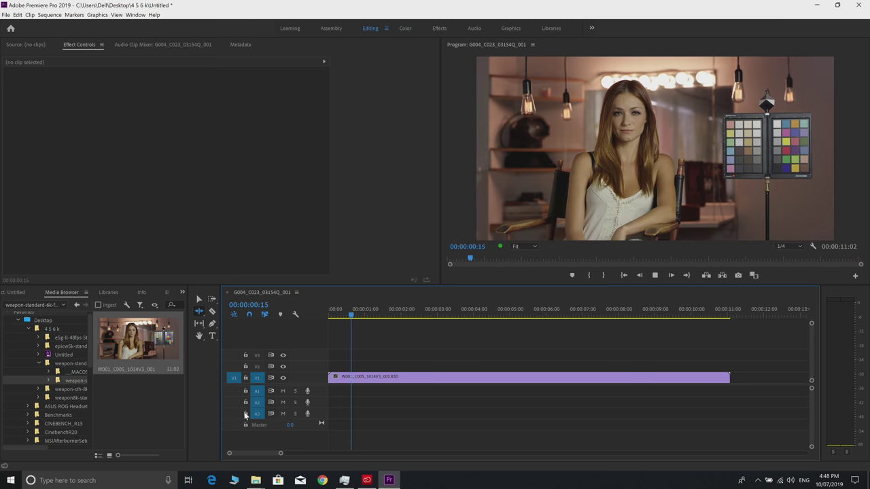
pyautogui.press('space')
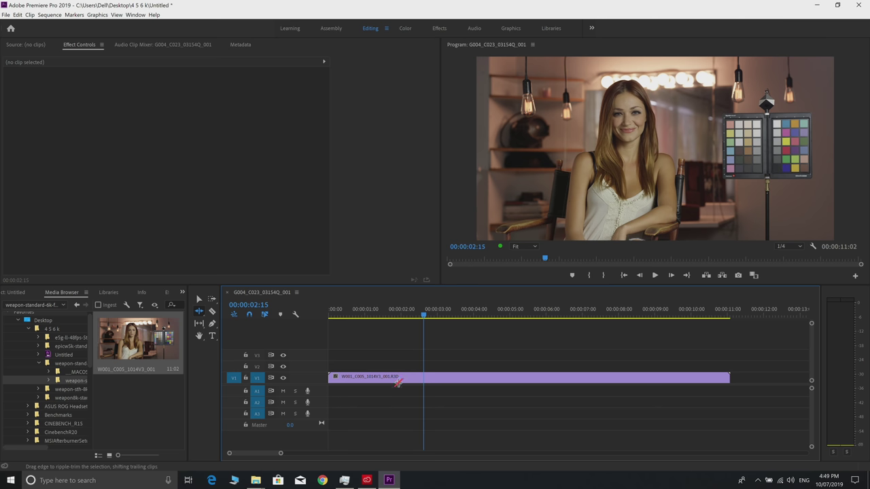
pyautogui.press('v')
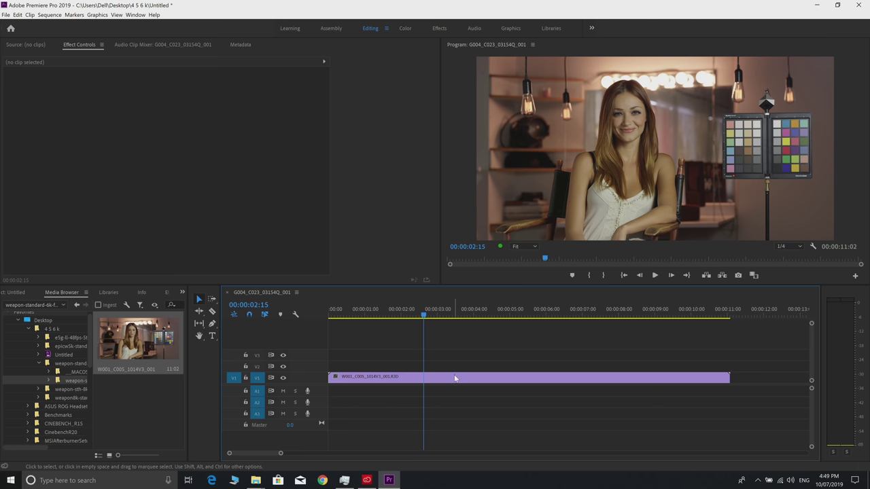
pyautogui.click(455, 378)
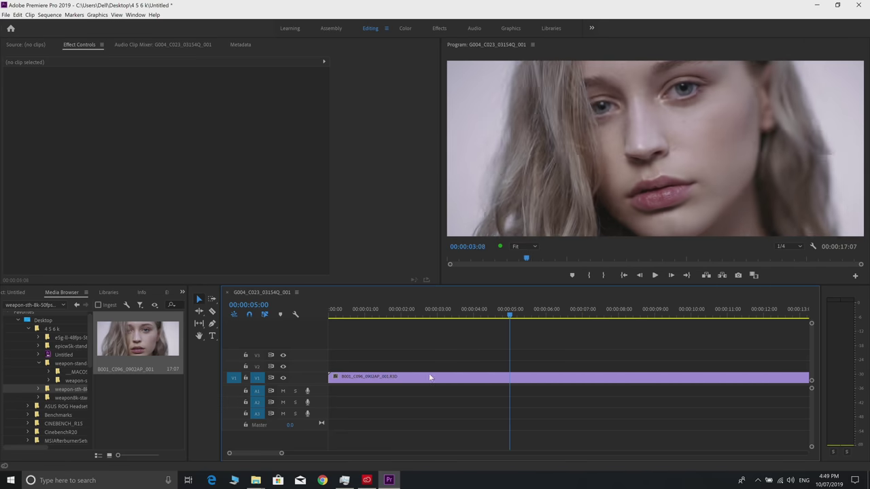
# - Play the B001_C096_0902AP_001 clip from the start of the sequence at 1/4 resolution
pyautogui.press('Home')
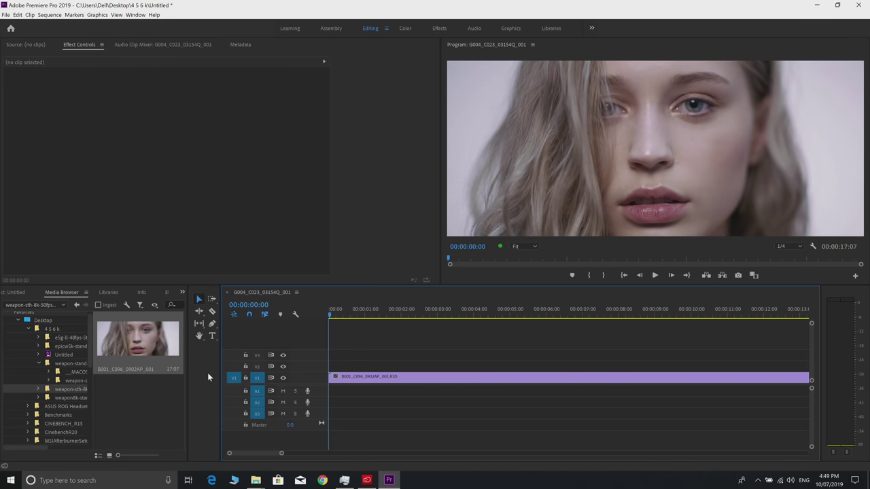
pyautogui.press('space')
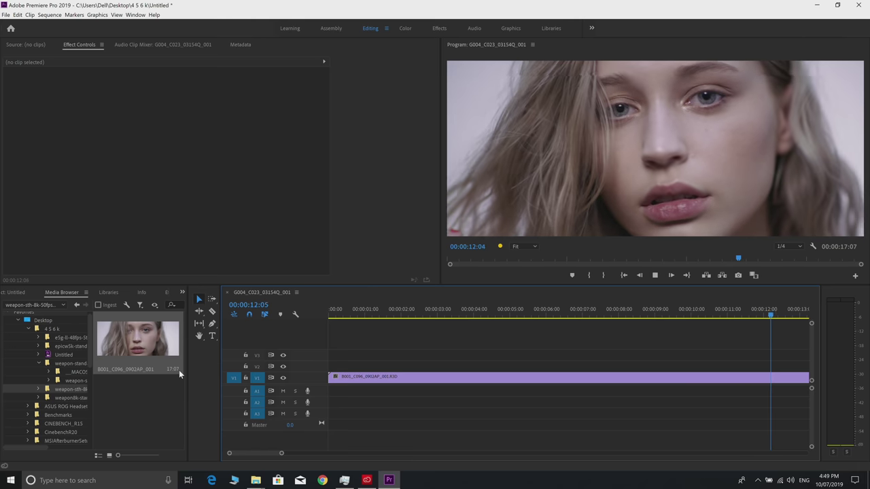
pyautogui.press('space')
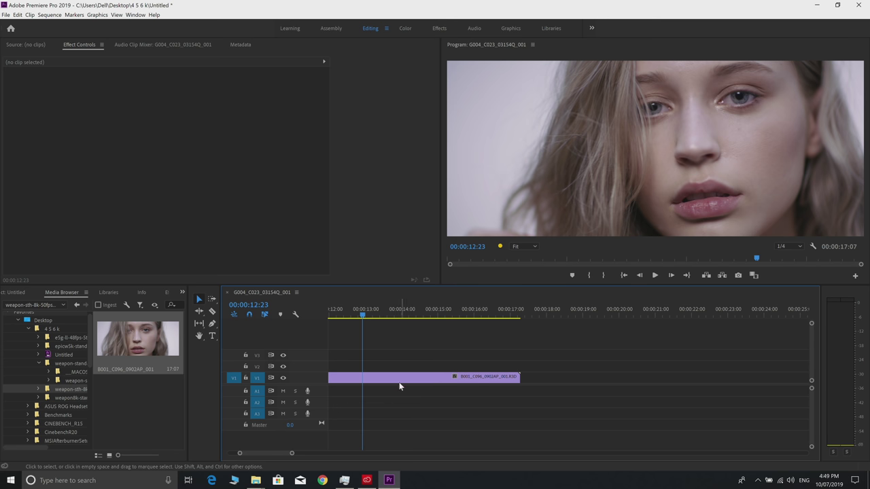
# - Scrub the B001_C096_0902AP_001 clip back towards its beginning and replay it from the start to recheck playback
pyautogui.scroll(-1, 402, 382)
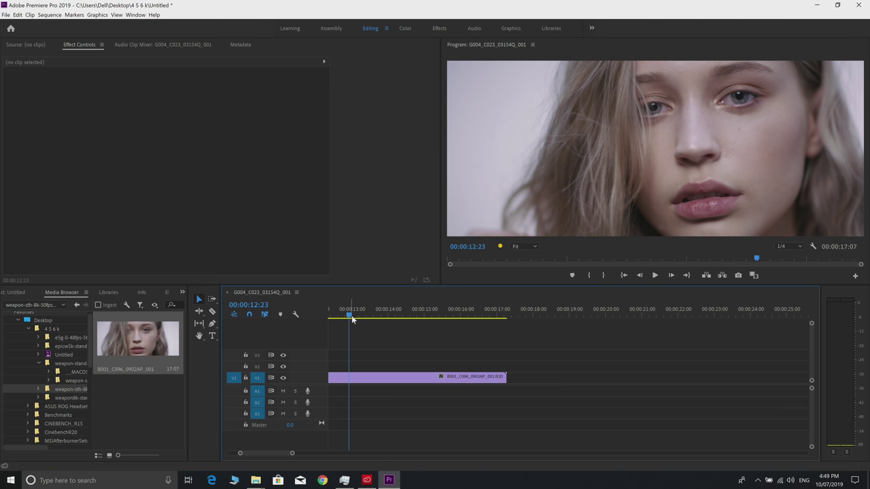
pyautogui.moveTo(350, 317); pyautogui.dragTo(113, 360)
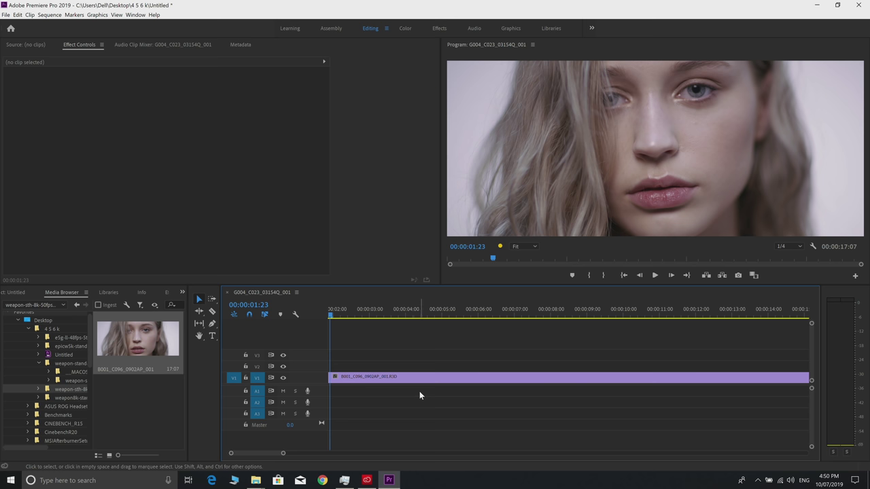
pyautogui.press('space')
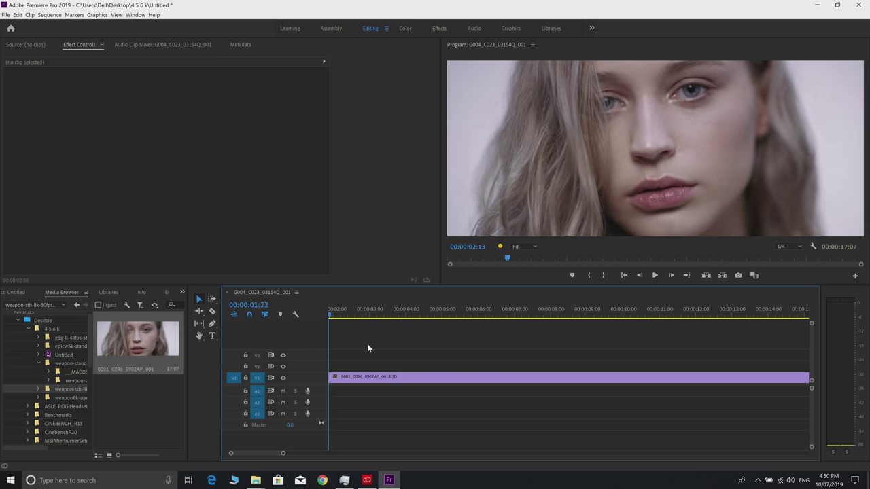
pyautogui.press('Home')
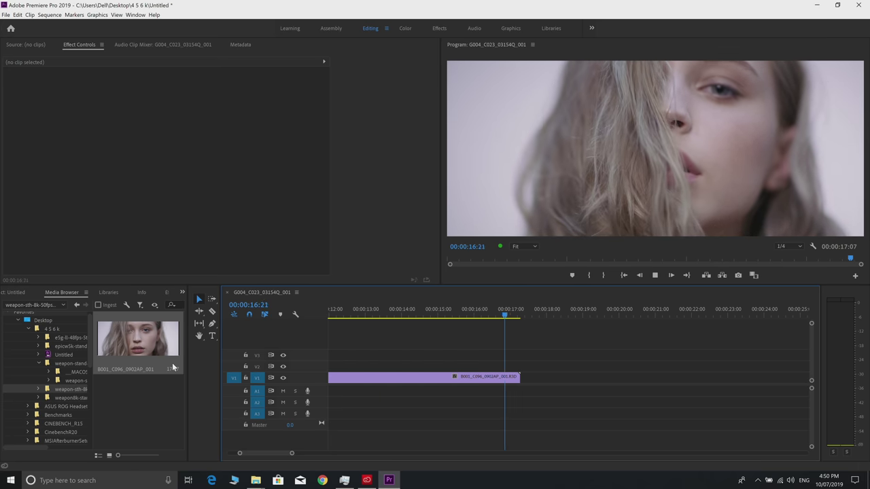
pyautogui.press('space')
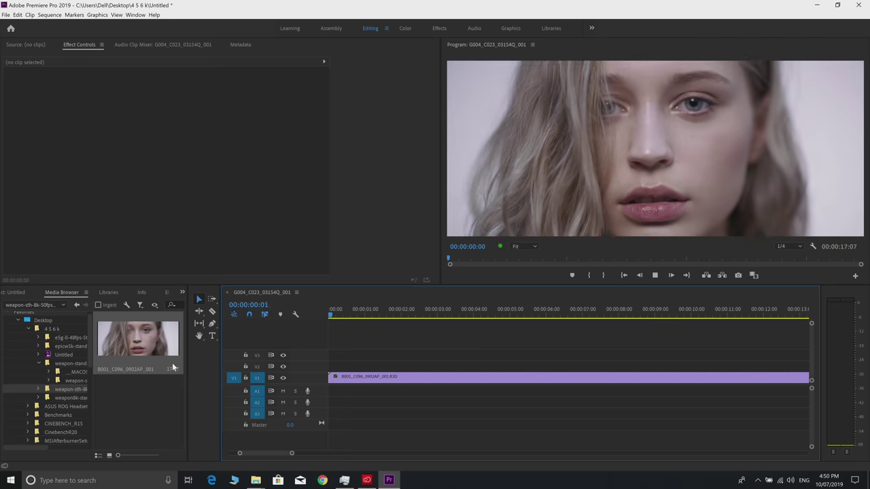
pyautogui.press('space')
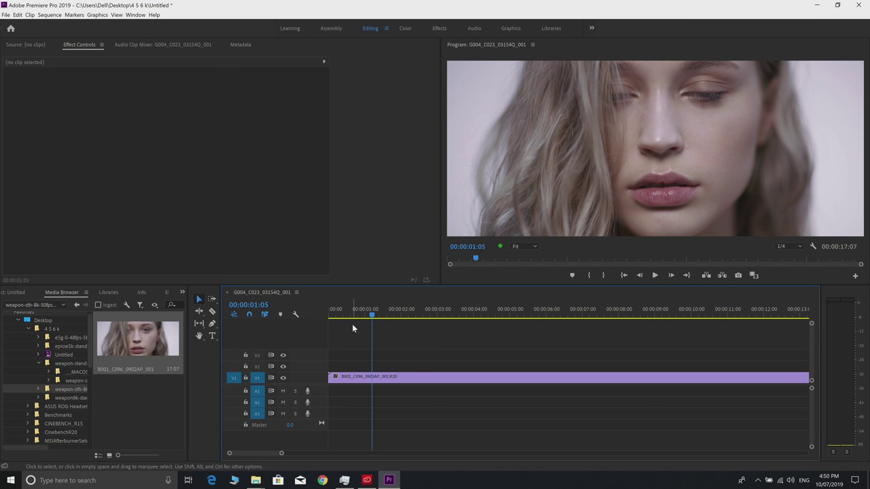
# - Move the playhead to about 00:00:06:02 and step back frame by frame to 00:00:05:17
pyautogui.click(548, 313)
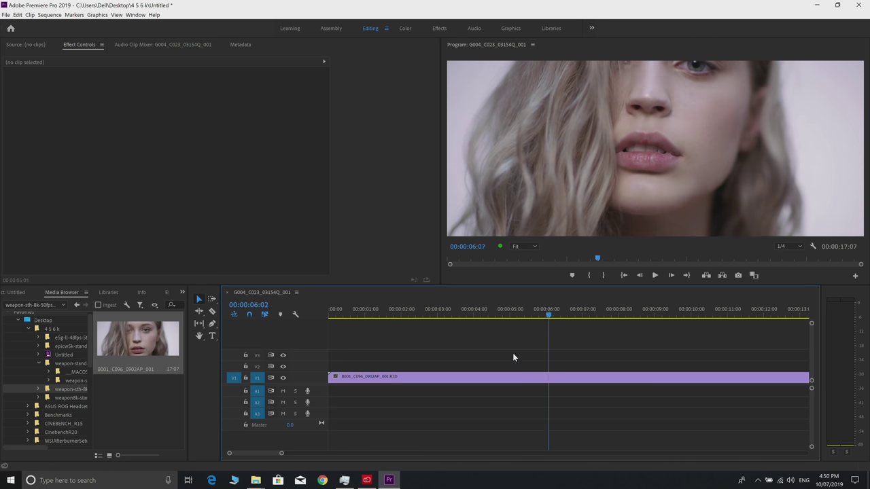
pyautogui.press('Left')
pyautogui.press('Left')
pyautogui.press('Left')
pyautogui.press('Left')
pyautogui.press('Left')
pyautogui.press('Left')
pyautogui.press('Left')
pyautogui.press('Left')
pyautogui.press('Left')
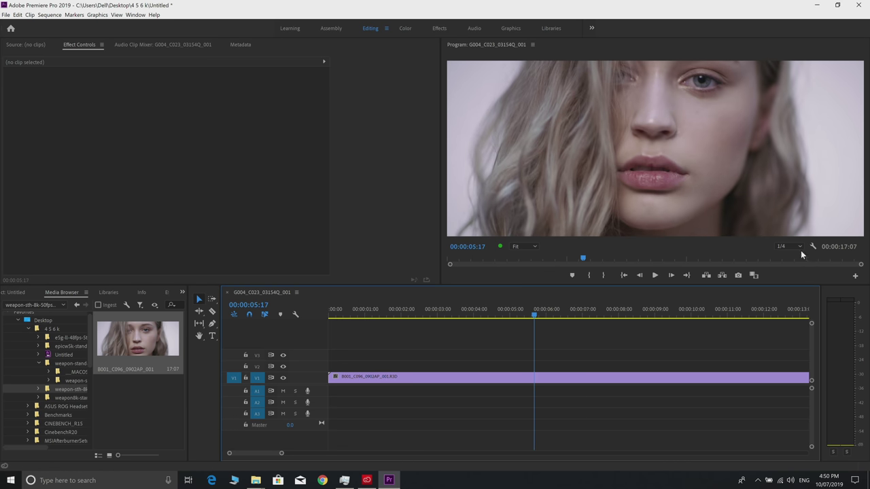
# - Set the preview's playback resolution to 1/2 and play the B001_C096_0902AP_001 clip from the current frame
pyautogui.click(793, 246)
pyautogui.click(788, 265)
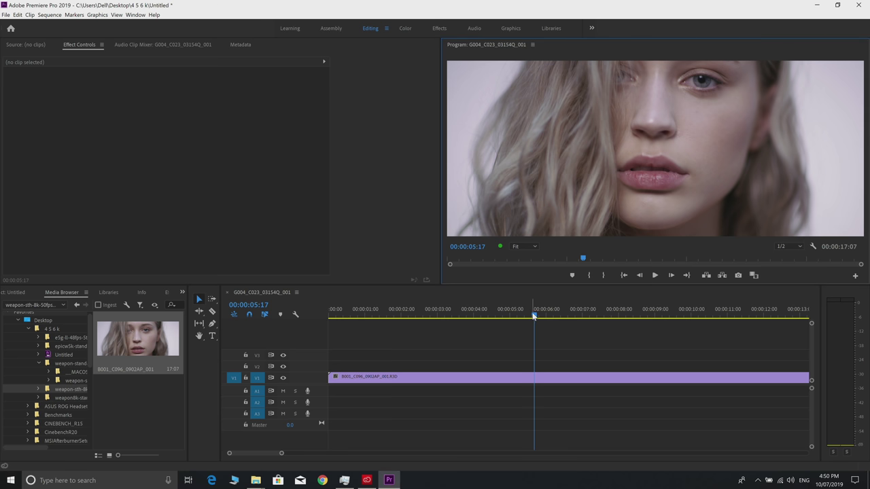
pyautogui.press('space')
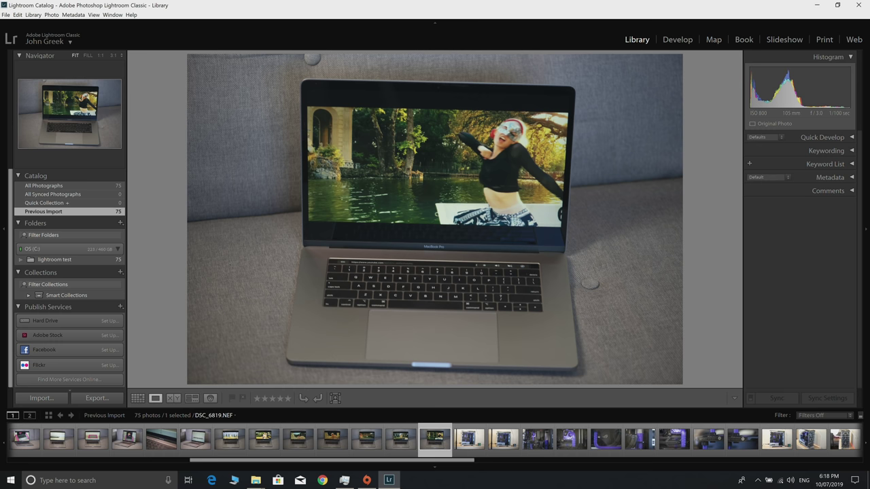
# - Switch to Lightroom Classic and inspect DSC_6819.NEF and DSC_6822.NEF at 1:1 zoom, returning to the fitted view after each
pyautogui.click(538, 293)
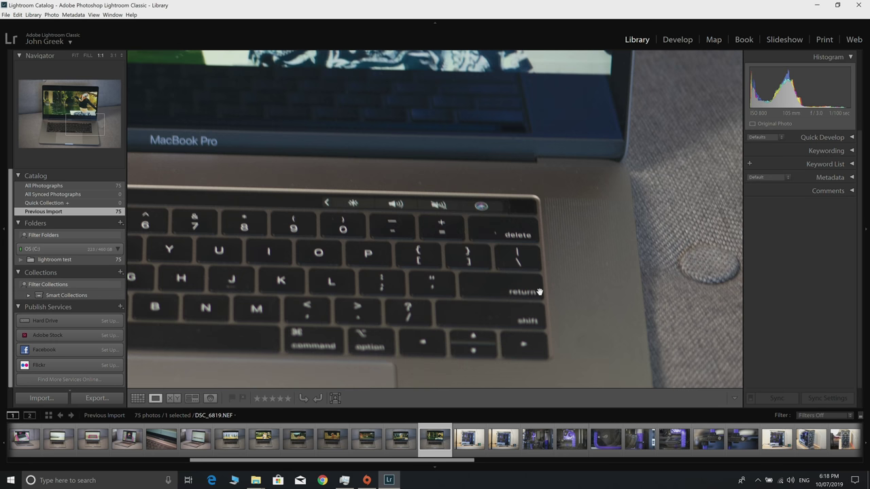
pyautogui.click(538, 293)
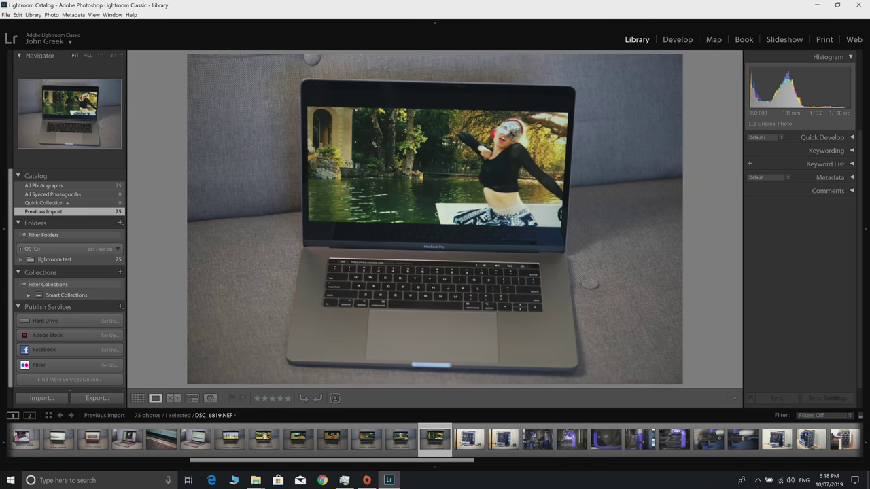
pyautogui.press('Right')
pyautogui.click(539, 292)
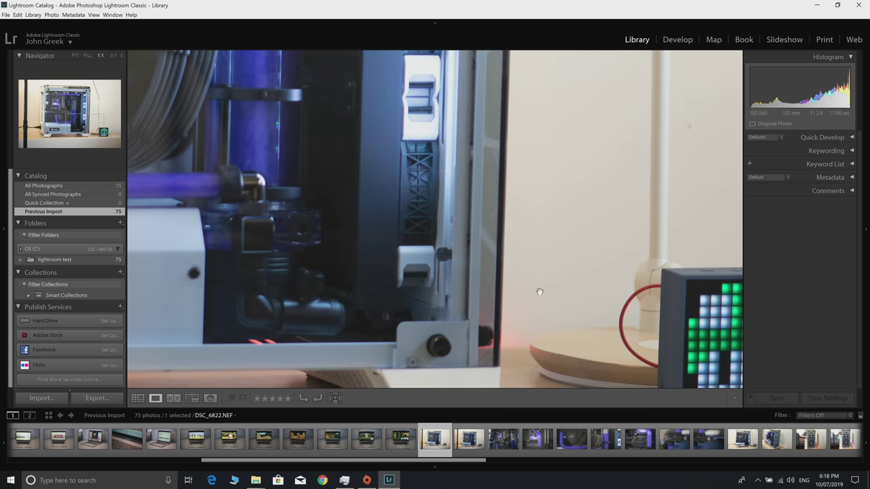
pyautogui.rightClick(539, 292)
pyautogui.click(492, 291)
pyautogui.click(492, 291)
# - Inspect DSC_6823.NEF and DSC_6824.NEF at 1:1 zoom, returning each to the fitted view
pyautogui.press('Right')
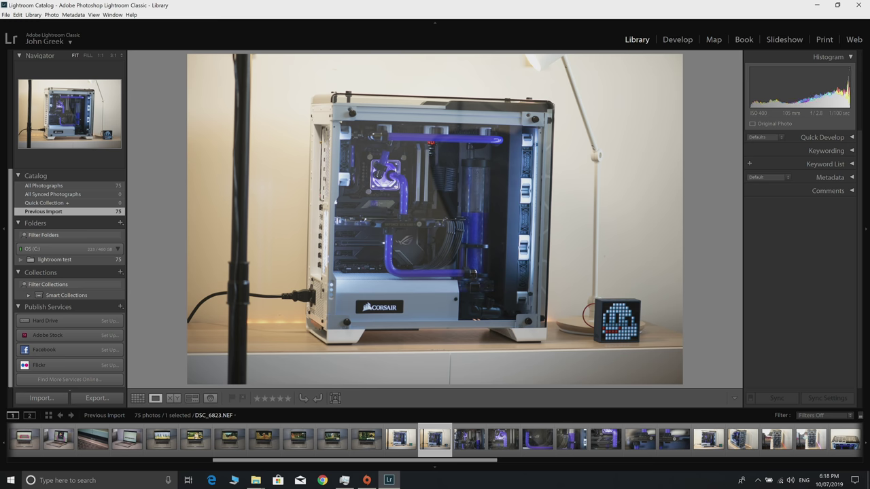
pyautogui.click(489, 290)
pyautogui.rightClick(490, 291)
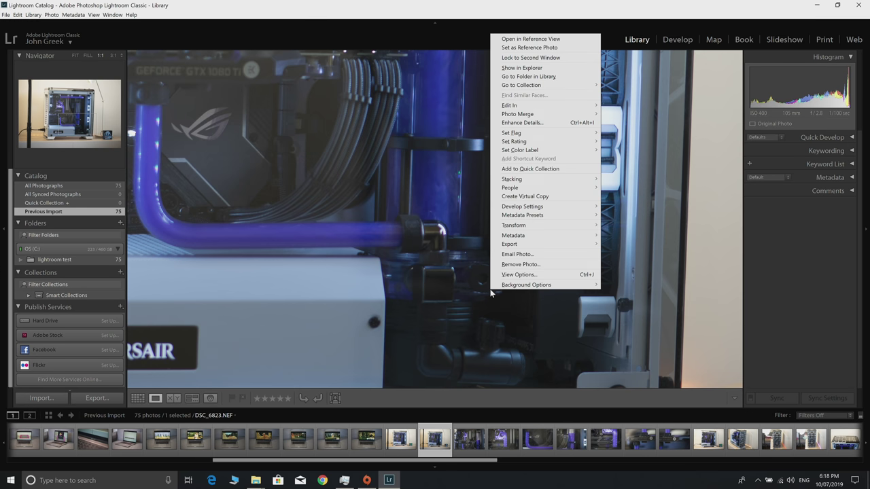
pyautogui.click(451, 294)
pyautogui.click(450, 295)
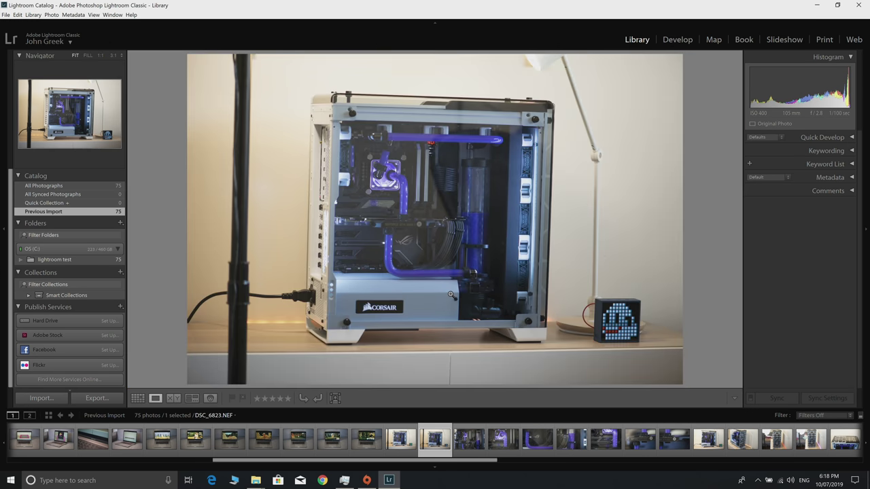
pyautogui.press('Right')
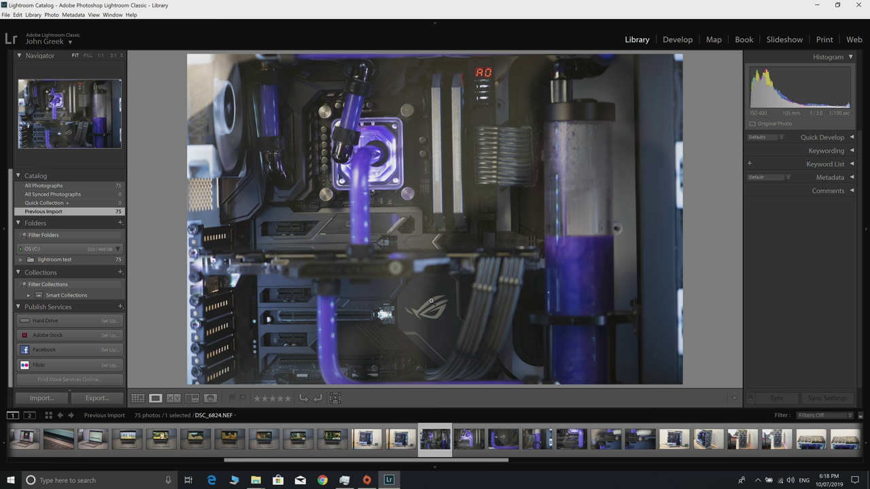
pyautogui.click(429, 299)
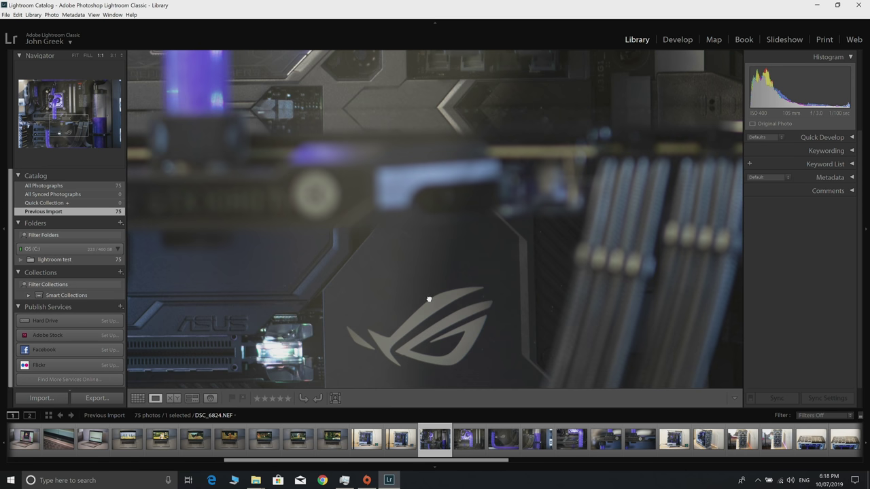
pyautogui.click(429, 299)
# - Check DSC_6825.NEF at 1:1 zoom, advance to DSC_6826.NEF and return to the thumbnail grid
pyautogui.press('Right')
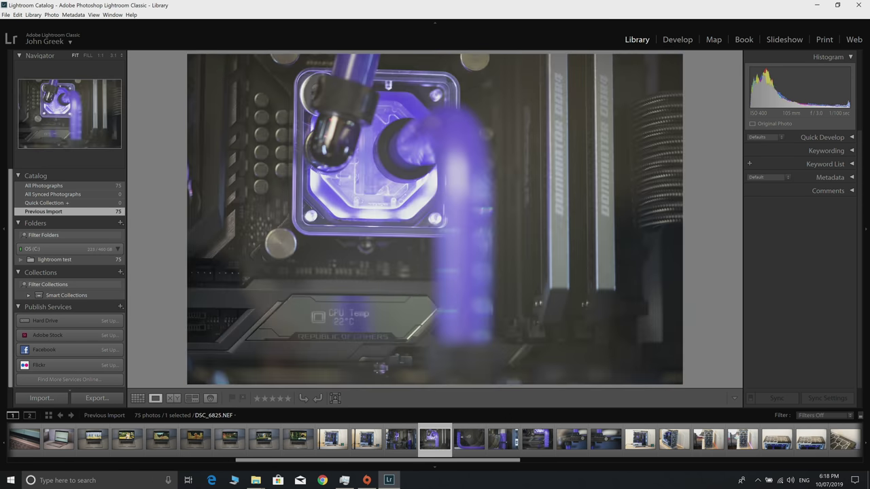
pyautogui.rightClick(494, 282)
pyautogui.click(415, 290)
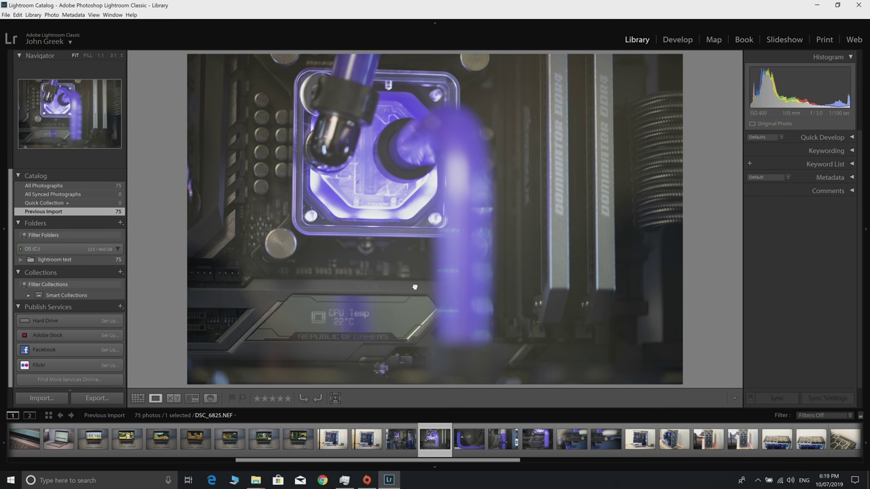
pyautogui.click(415, 288)
pyautogui.click(415, 288)
pyautogui.press('Right')
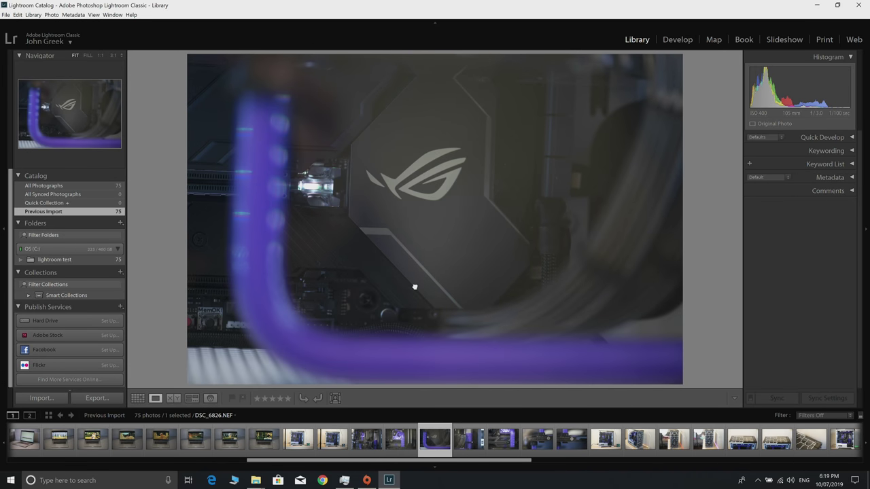
pyautogui.press('g')
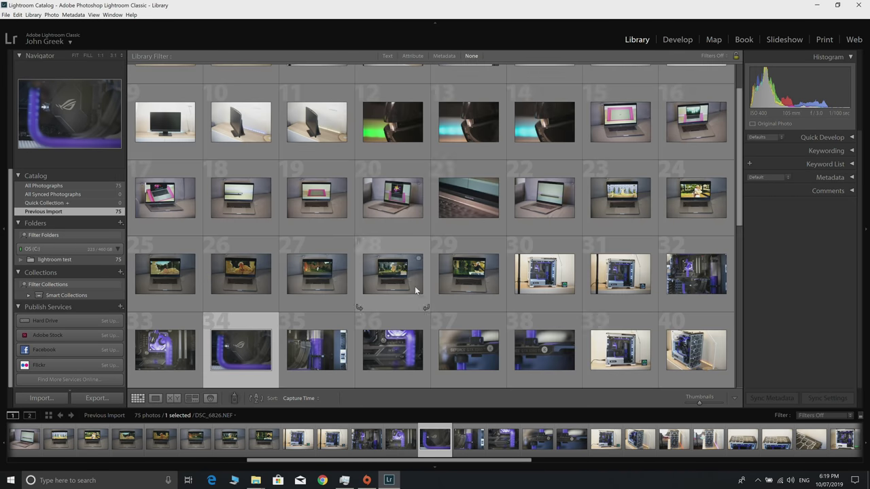
pyautogui.click(415, 286)
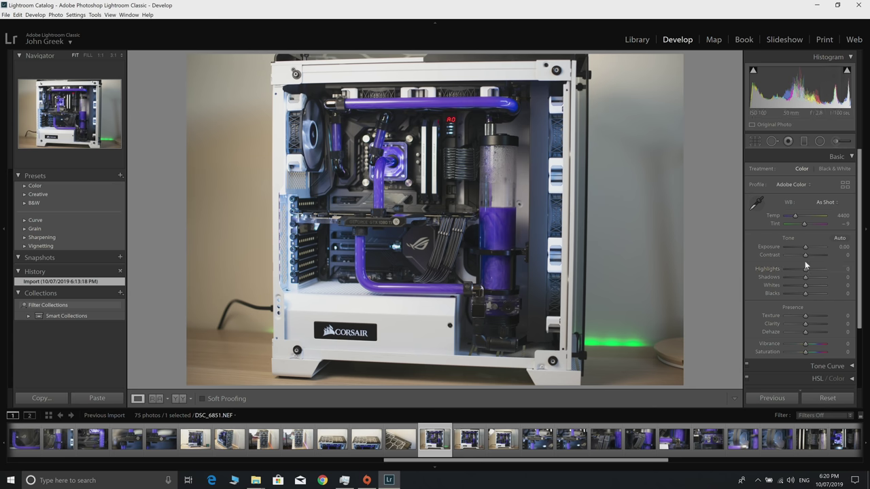
# - Try Contrast and Clarity adjustments on DSC_6851.NEF and reset both to 0
pyautogui.moveTo(804, 254)
pyautogui.mouseDown()
pyautogui.moveTo(842, 257)
pyautogui.moveTo(796, 257)
pyautogui.moveTo(819, 259)
pyautogui.moveTo(796, 257)
pyautogui.moveTo(811, 254)
pyautogui.mouseUp()
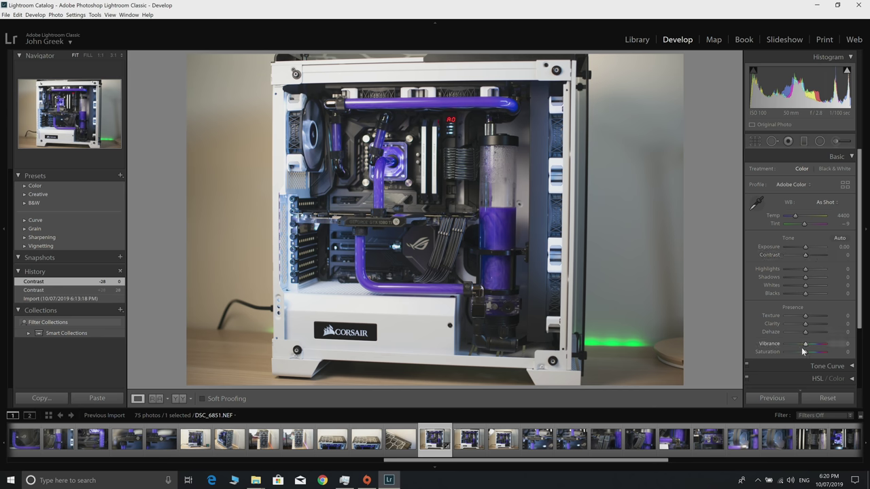
pyautogui.moveTo(806, 324)
pyautogui.mouseDown()
pyautogui.moveTo(779, 335)
pyautogui.moveTo(826, 325)
pyautogui.moveTo(763, 339)
pyautogui.moveTo(833, 339)
pyautogui.moveTo(786, 339)
pyautogui.moveTo(827, 327)
pyautogui.moveTo(783, 327)
pyautogui.moveTo(831, 324)
pyautogui.moveTo(803, 326)
pyautogui.mouseUp()
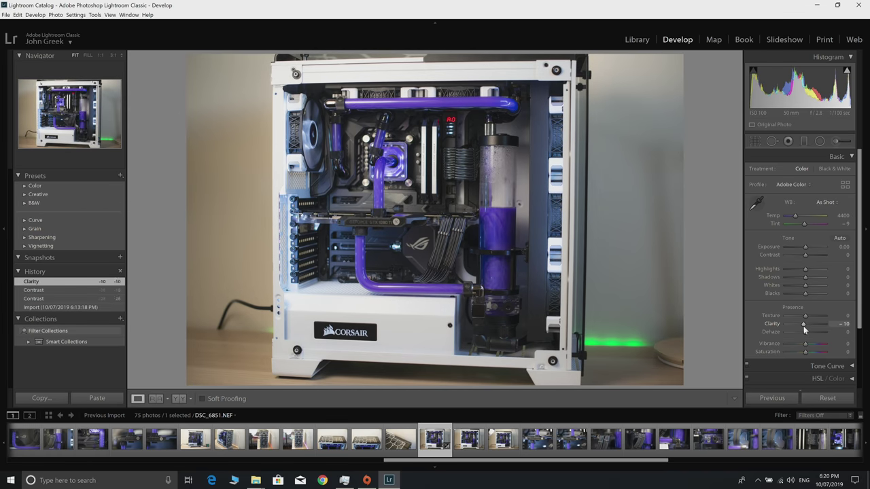
pyautogui.doubleClick(803, 325)
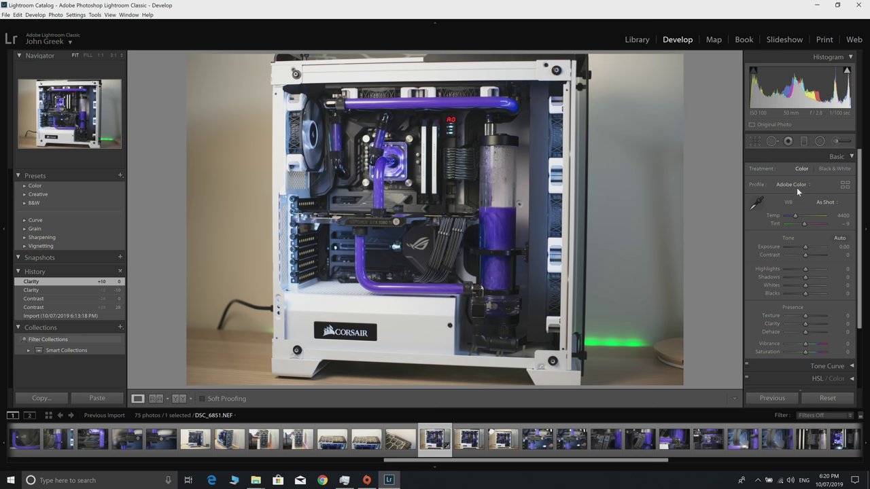
# - Activate the Adjustment Brush with Exposure reset to 0 and Blacks lowered to -48
pyautogui.click(837, 142)
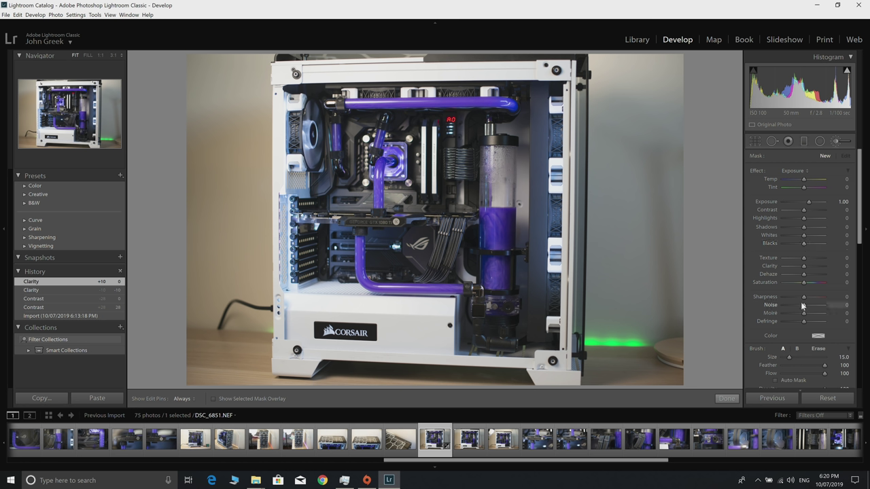
pyautogui.doubleClick(809, 203)
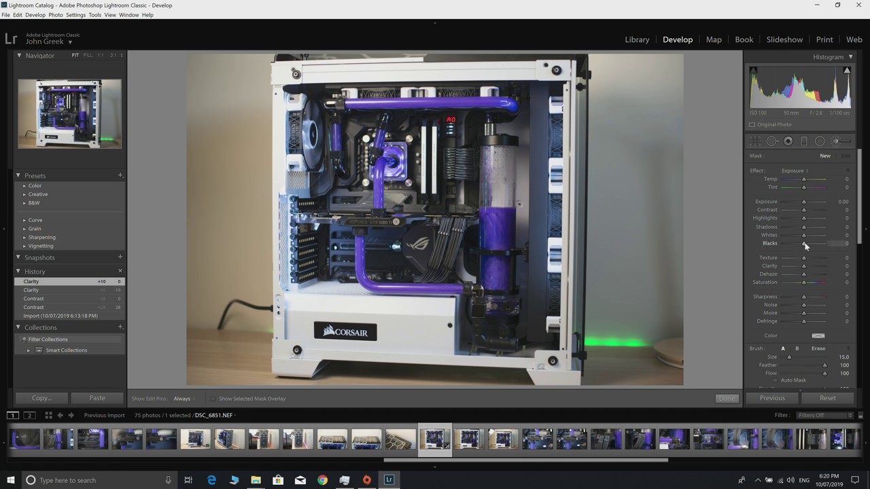
pyautogui.moveTo(802, 243)
pyautogui.mouseDown()
pyautogui.moveTo(776, 246)
pyautogui.moveTo(792, 242)
pyautogui.mouseUp()
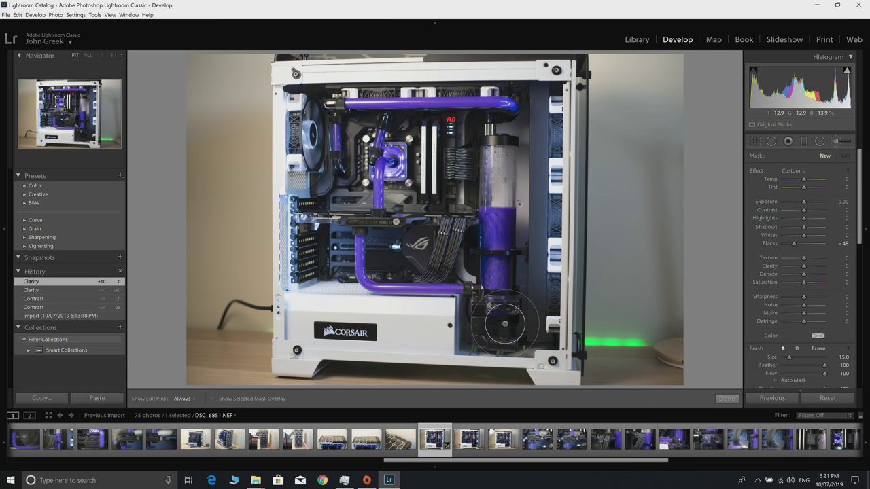
# - Reduce the brush size to 9.0 and paint over the pump, the side fans and the dark motherboard areas inside the case
pyautogui.scroll(-5, 505, 324)
pyautogui.press('h')
pyautogui.moveTo(505, 324)
pyautogui.mouseDown()
pyautogui.moveTo(483, 328)
pyautogui.moveTo(513, 336)
pyautogui.moveTo(481, 336)
pyautogui.mouseUp()
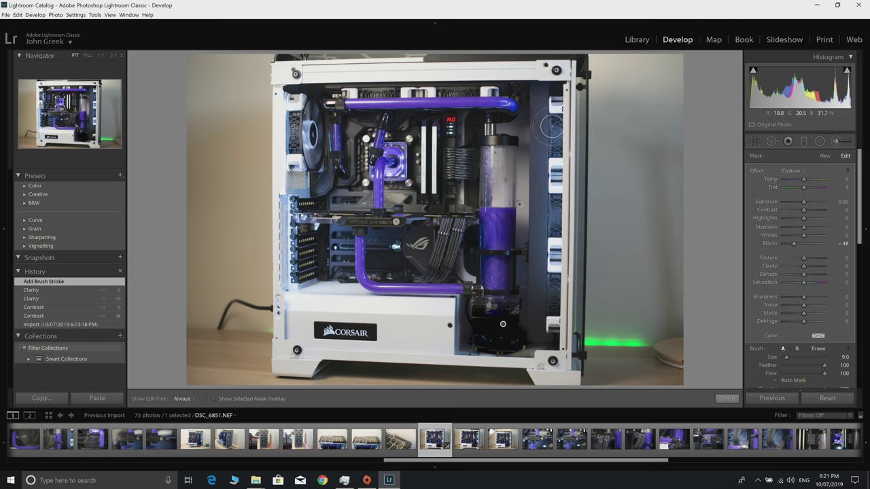
pyautogui.moveTo(554, 123); pyautogui.dragTo(550, 161)
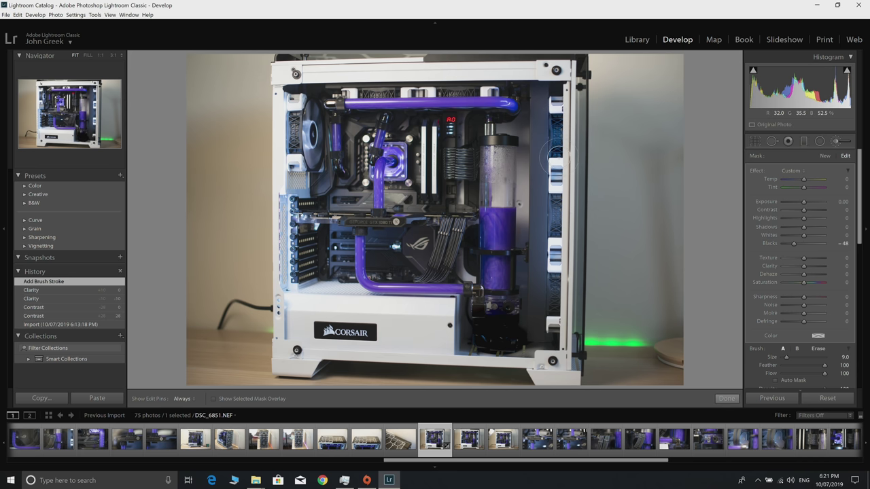
pyautogui.moveTo(555, 197); pyautogui.dragTo(549, 317)
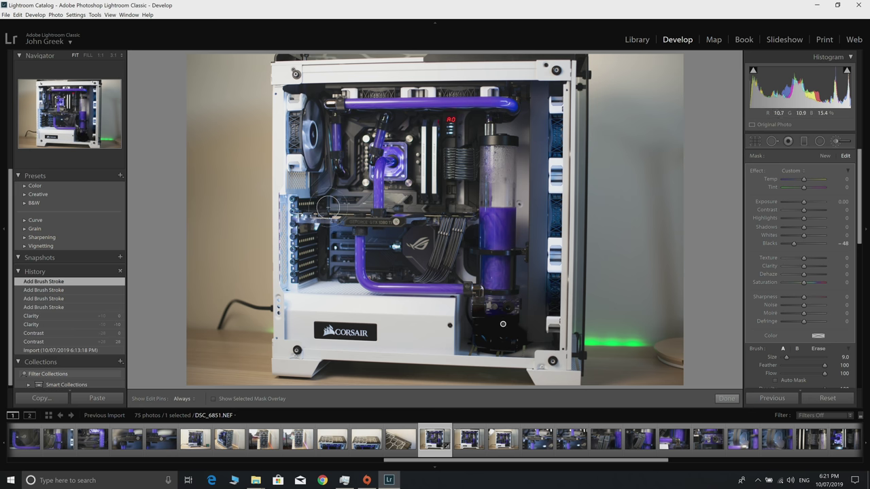
pyautogui.press('h')
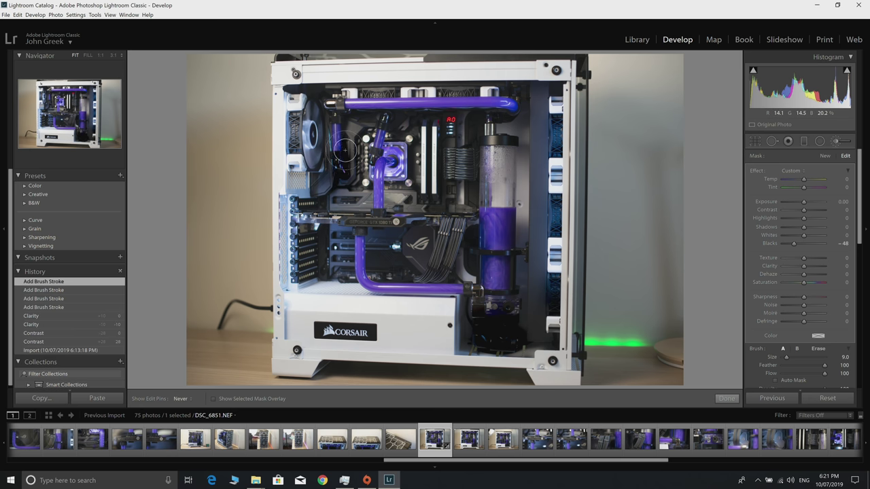
pyautogui.click(374, 128)
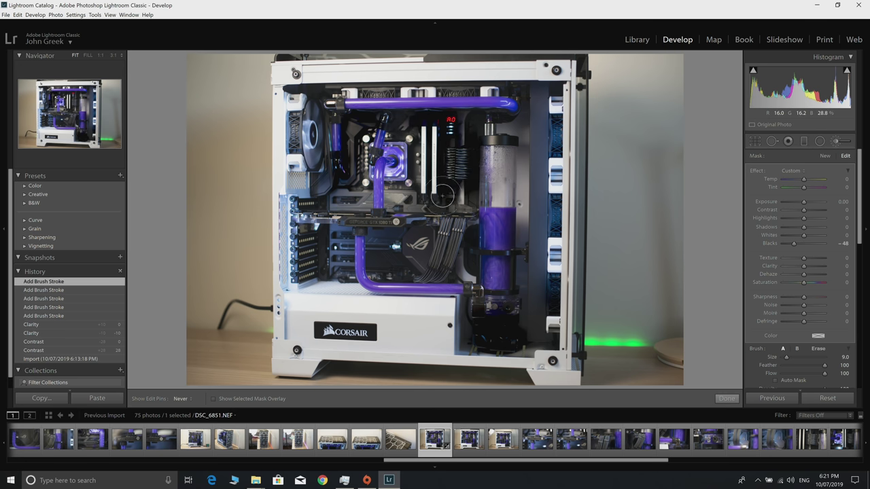
pyautogui.click(417, 165)
# - Show the edit pins again and set the painted mask's Blacks to -67
pyautogui.press('h')
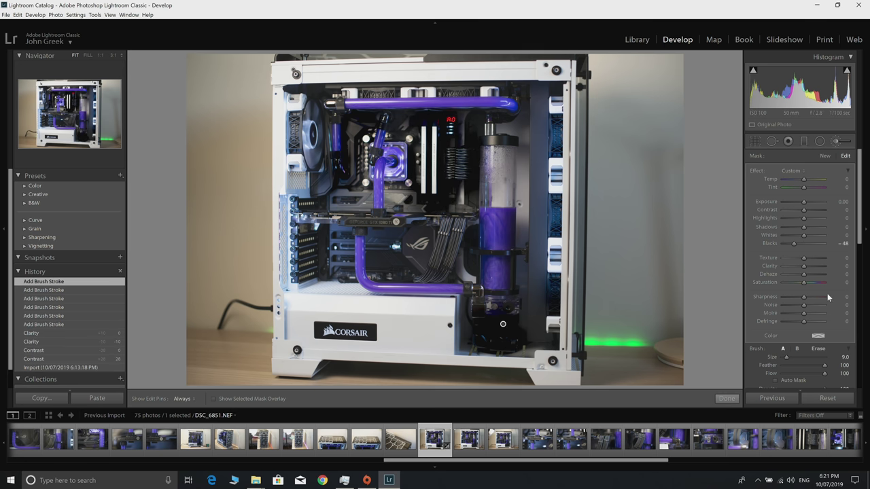
pyautogui.doubleClick(794, 244)
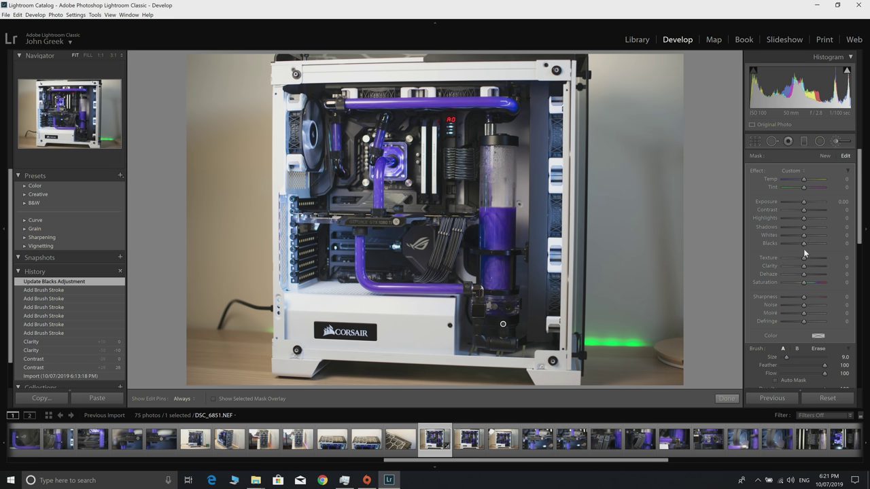
pyautogui.moveTo(802, 244)
pyautogui.mouseDown()
pyautogui.moveTo(772, 240)
pyautogui.moveTo(790, 240)
pyautogui.mouseUp()
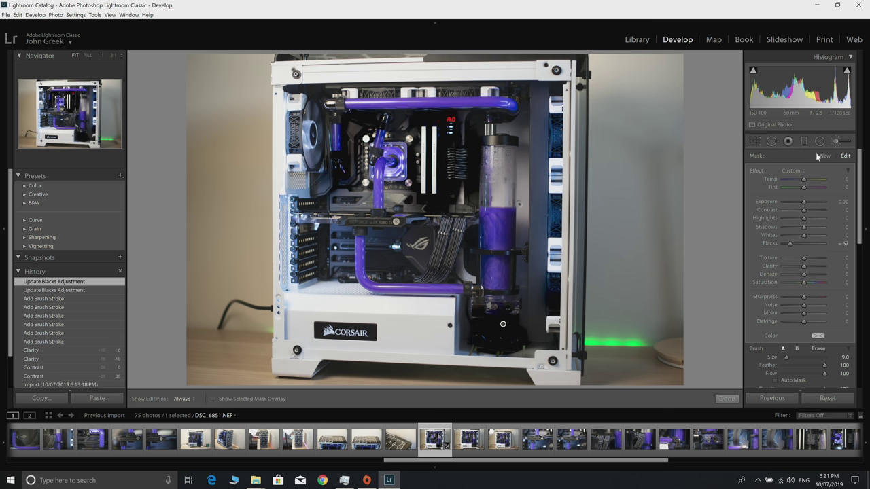
# - Create a new brush adjustment with Blacks -3 and Clarity 100 and paint it over the case interior around the graphics card
pyautogui.click(823, 156)
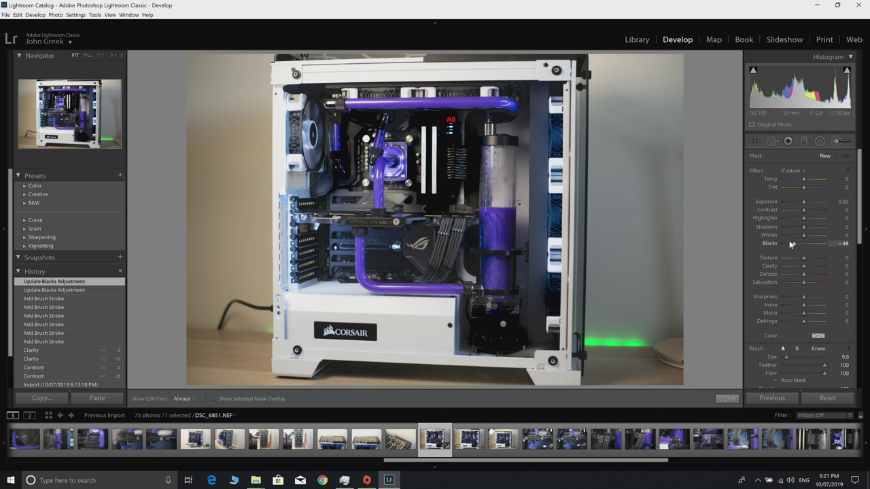
pyautogui.moveTo(796, 243); pyautogui.dragTo(802, 246)
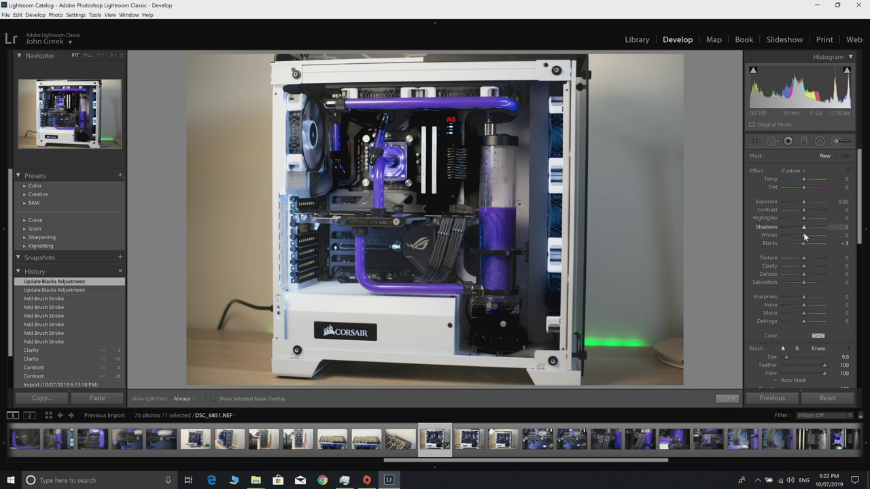
pyautogui.click(843, 265)
pyautogui.write('100')
pyautogui.press('Return')
pyautogui.press('h')
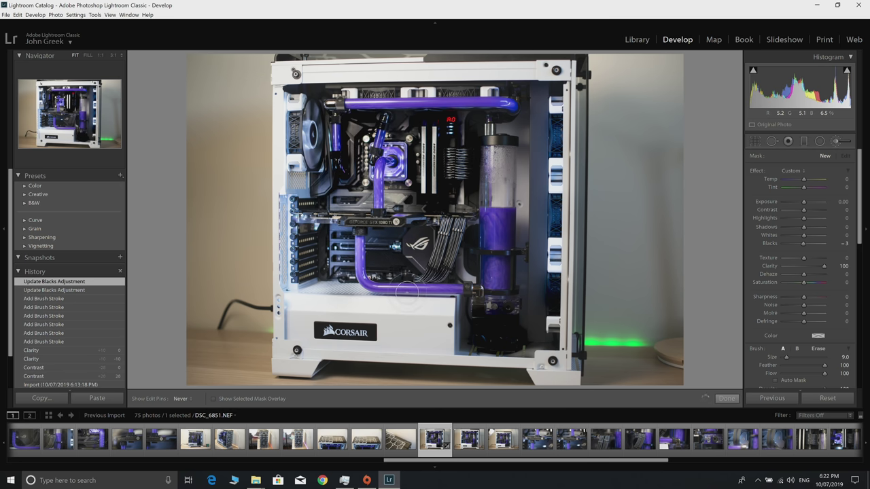
pyautogui.moveTo(467, 300)
pyautogui.mouseDown()
pyautogui.moveTo(514, 198)
pyautogui.moveTo(548, 204)
pyautogui.moveTo(551, 224)
pyautogui.moveTo(550, 126)
pyautogui.moveTo(544, 306)
pyautogui.moveTo(489, 165)
pyautogui.moveTo(449, 116)
pyautogui.moveTo(301, 137)
pyautogui.moveTo(325, 276)
pyautogui.moveTo(436, 247)
pyautogui.moveTo(391, 260)
pyautogui.moveTo(464, 132)
pyautogui.moveTo(412, 219)
pyautogui.mouseUp()
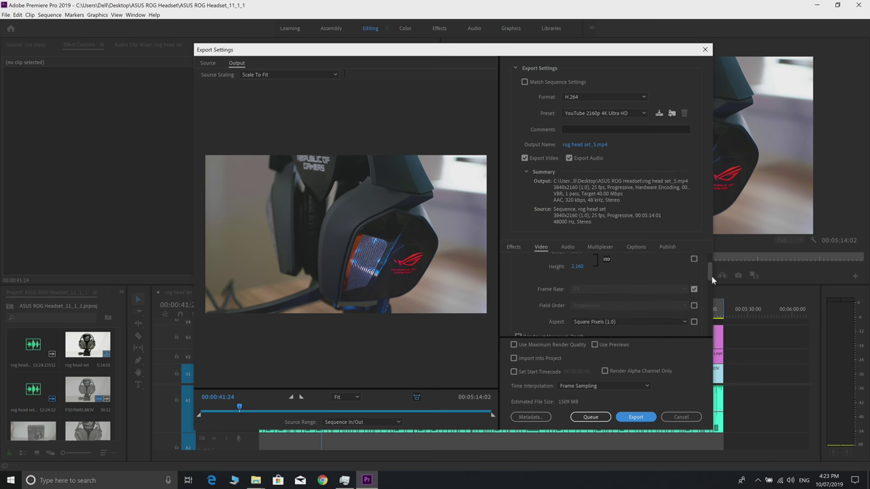
# - In Premiere Pro, set the H.264 export's encoding performance to Software Encoding and start exporting rog head set_5.mp4
pyautogui.scroll(-5, 712, 285)
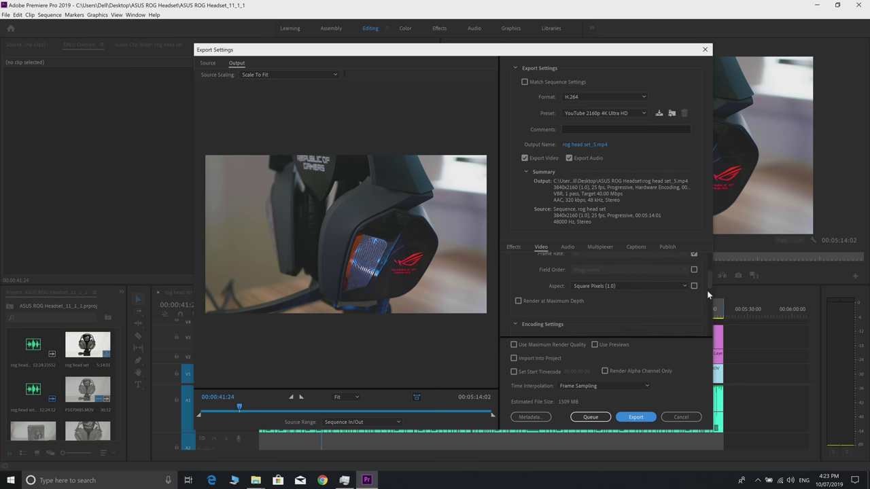
pyautogui.scroll(-3, 706, 283)
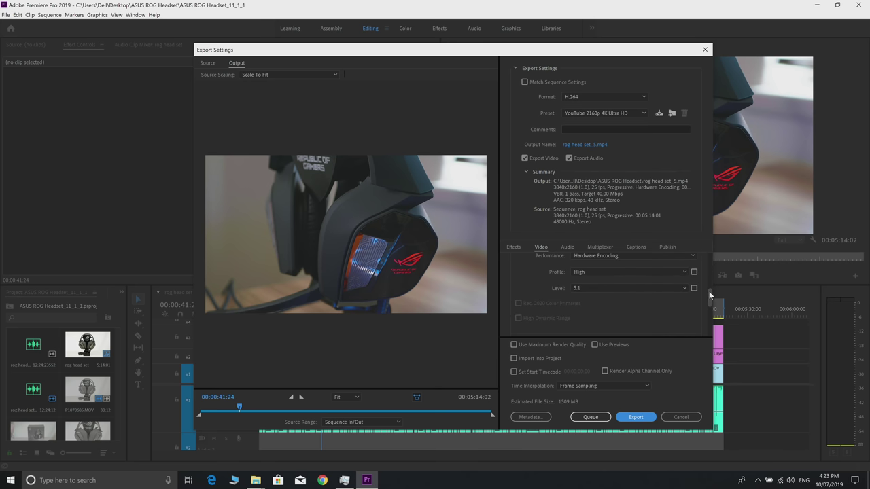
pyautogui.click(679, 274)
pyautogui.click(651, 295)
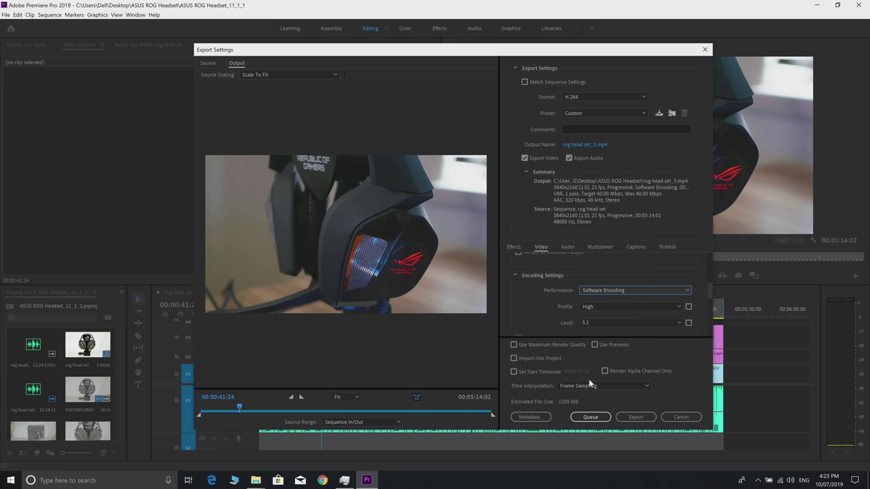
pyautogui.click(635, 416)
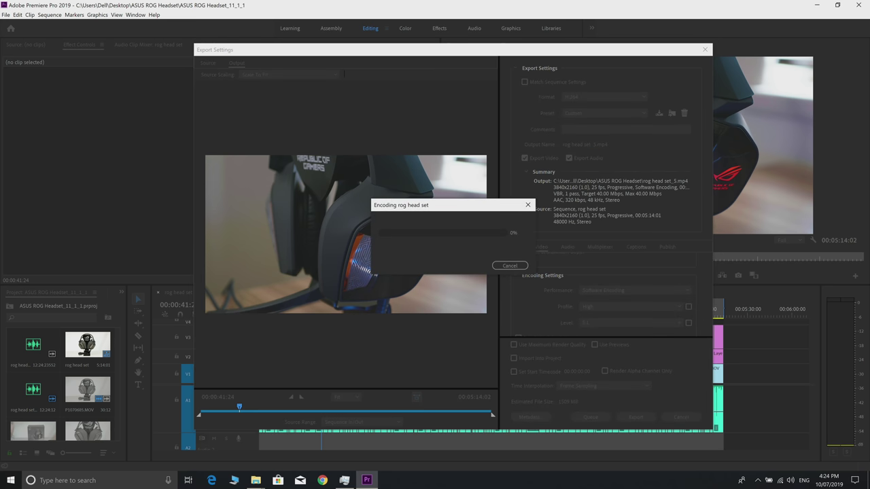
# - Bring up Task Manager to check CPU and GPU load during the export
pyautogui.click(345, 481)
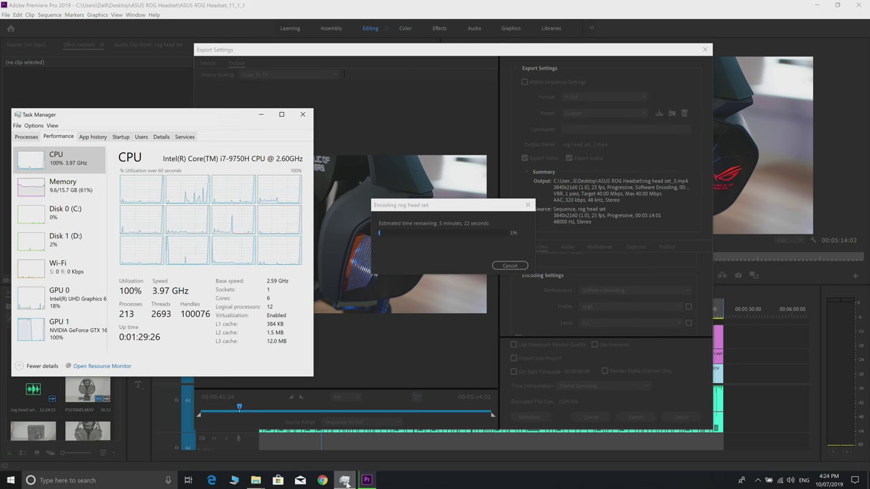